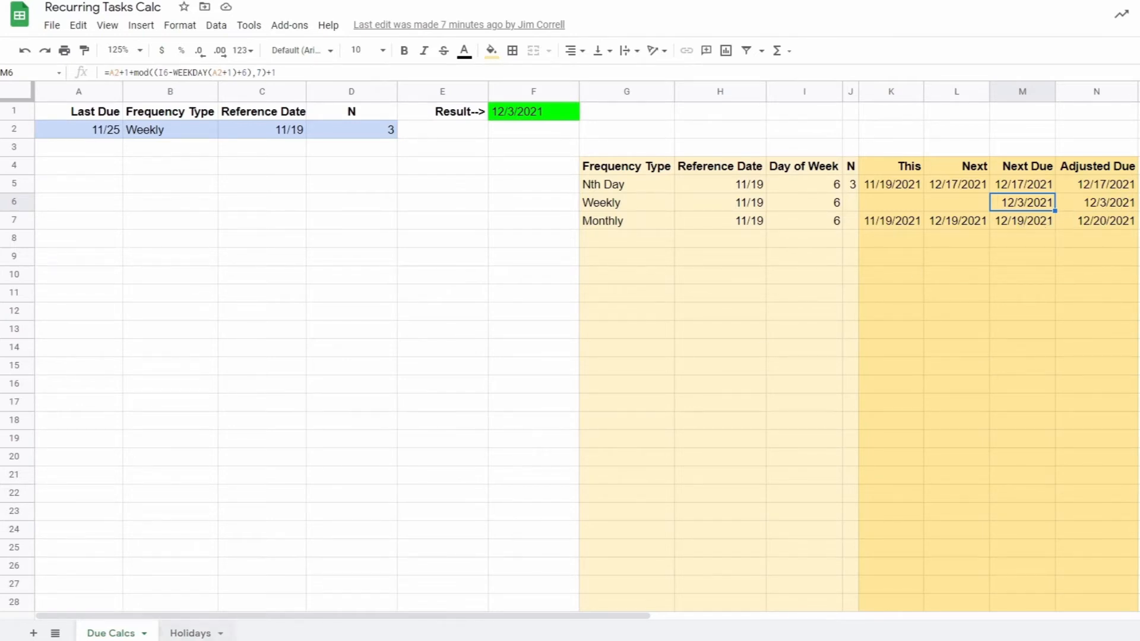
Examine the holiday dates on the Holidays sheet and the weekly Adjusted Due cell N6 on Due Calcs
{"action": "left_click", "coordinate": [191, 634]}
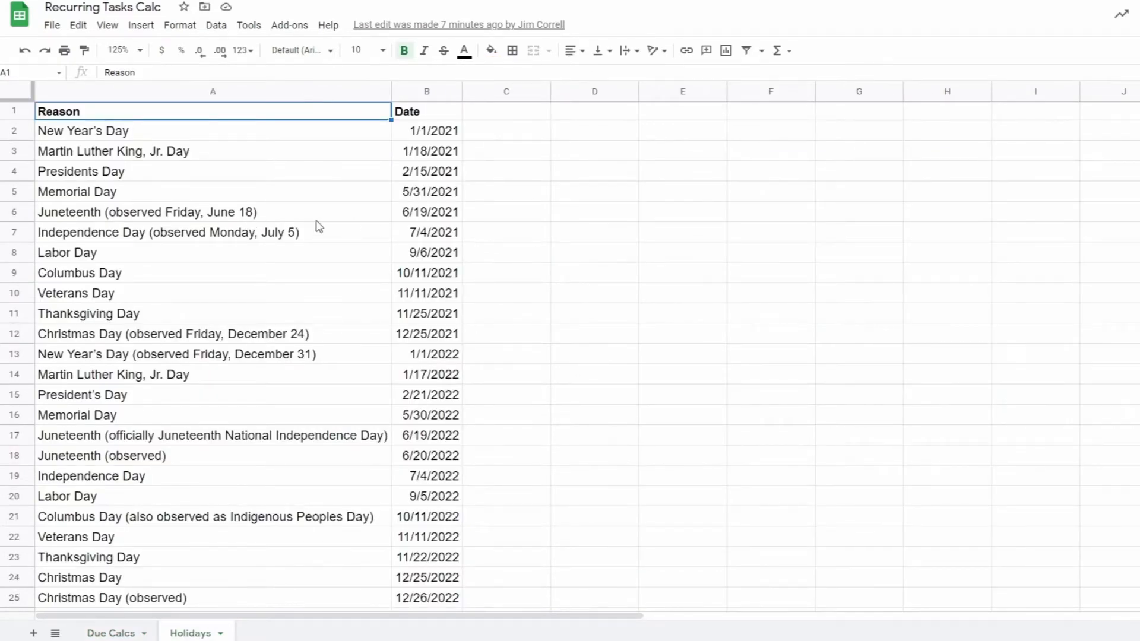
{"action": "left_click", "coordinate": [114, 634]}
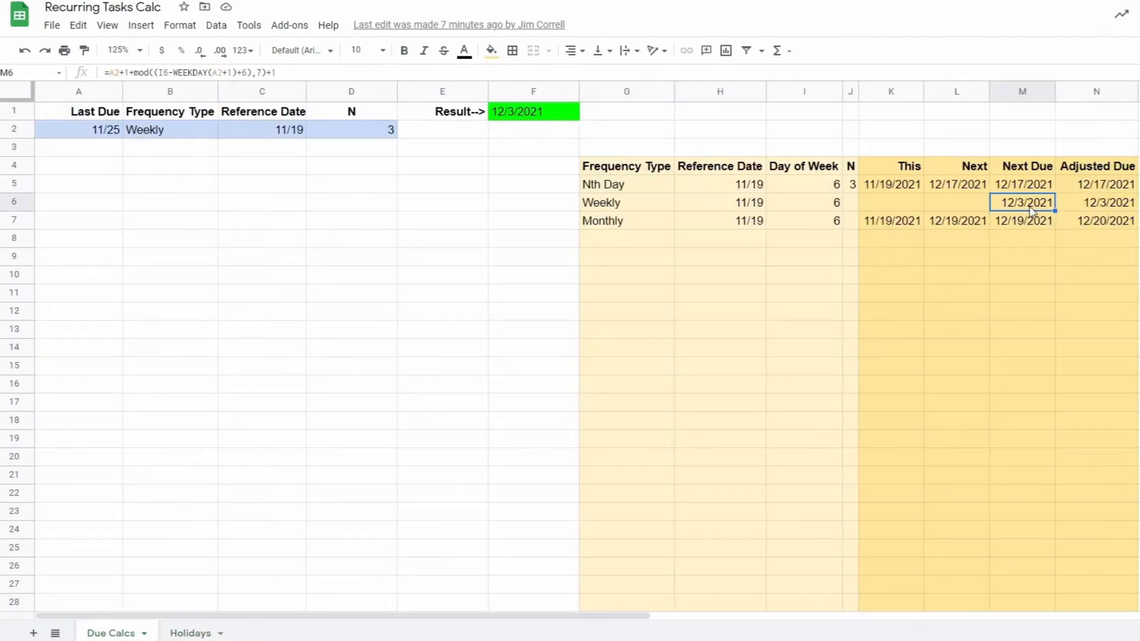
{"action": "left_click", "coordinate": [1101, 206]}
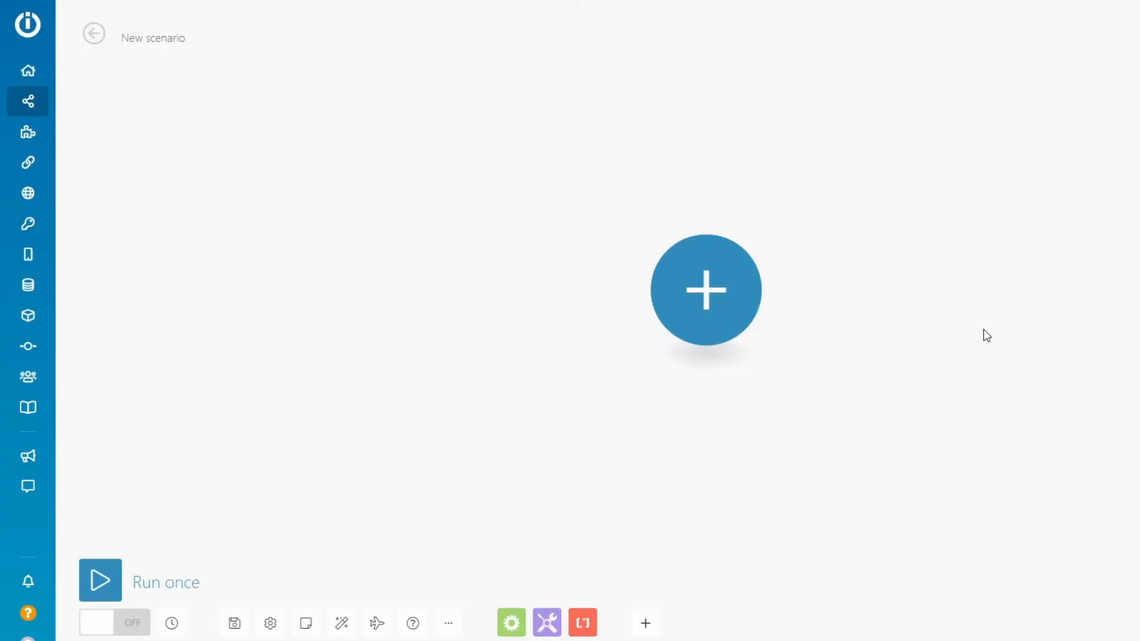
In the new Integromat scenario, add a Monday List Board's Items module as the first module
{"action": "left_click", "coordinate": [690, 291]}
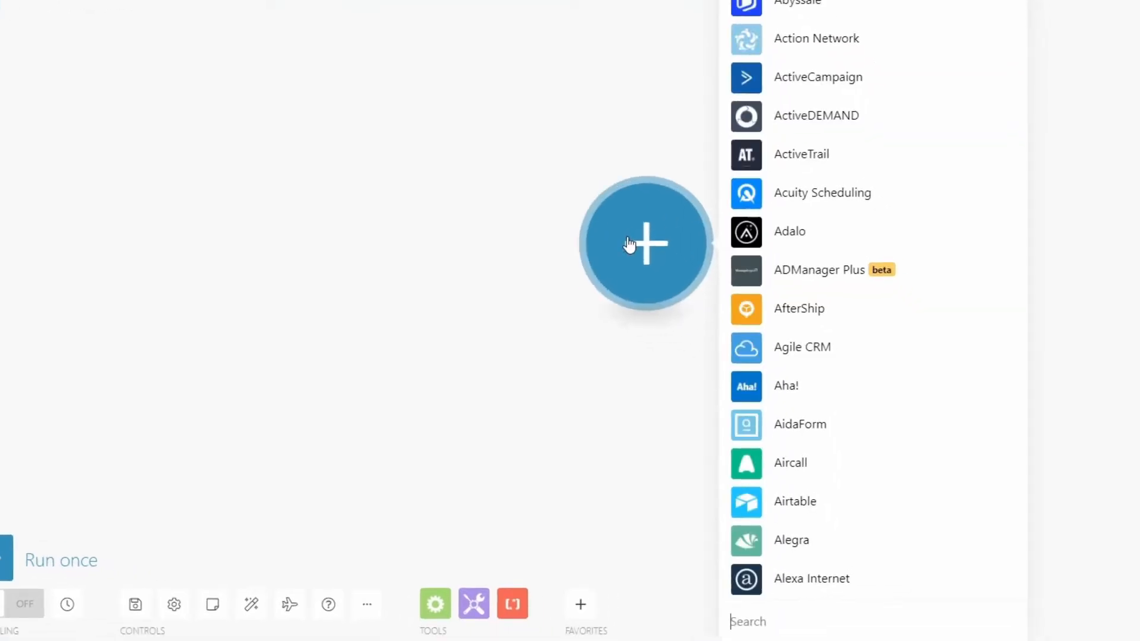
{"action": "type", "text": "monday"}
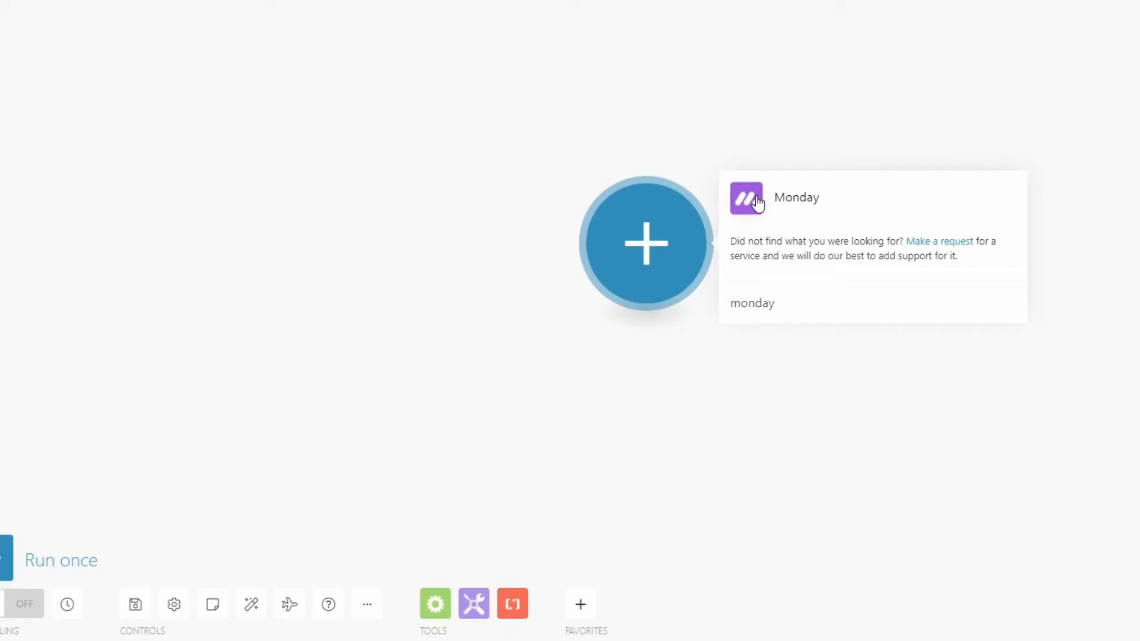
{"action": "left_click", "coordinate": [758, 203]}
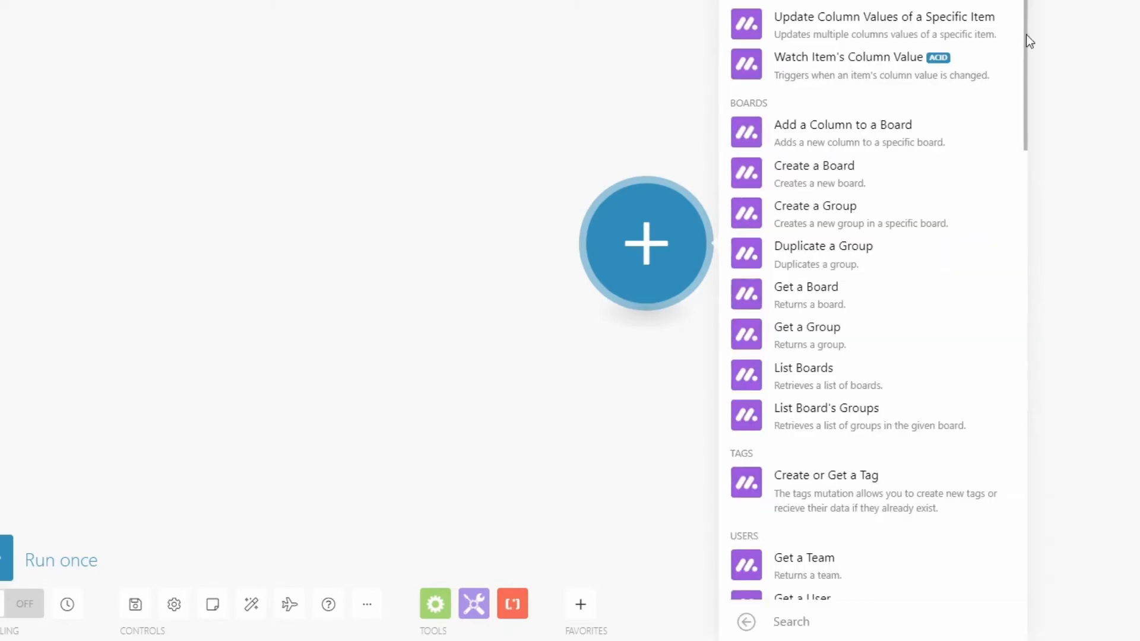
{"action": "left_click_drag", "start_coordinate": [1027, 33], "coordinate": [1015, 202]}
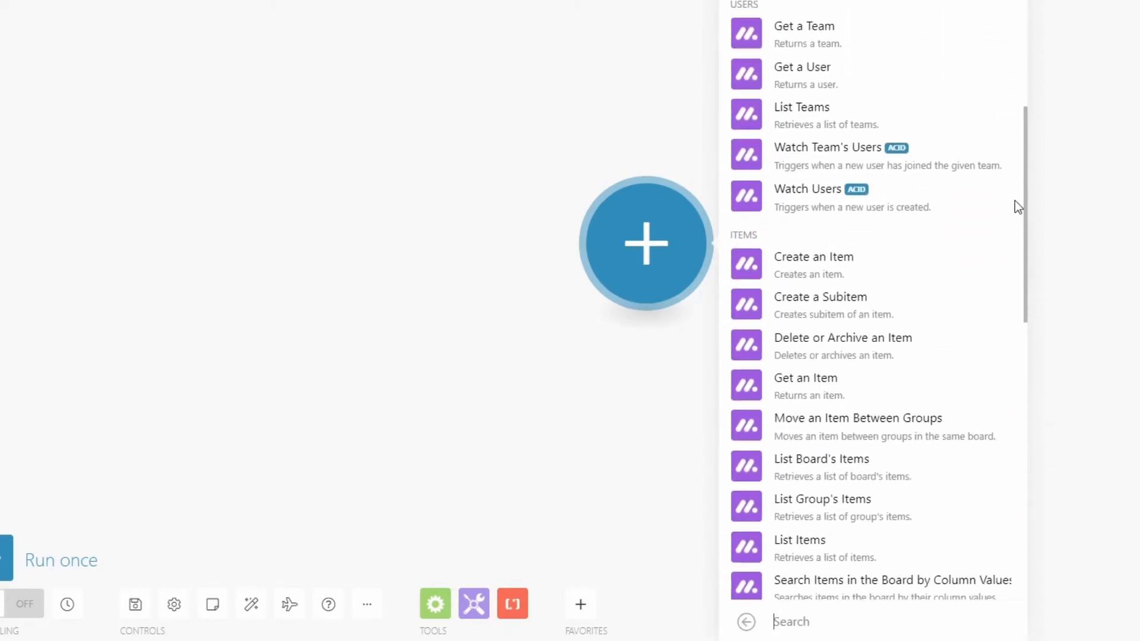
{"action": "left_click", "coordinate": [746, 468]}
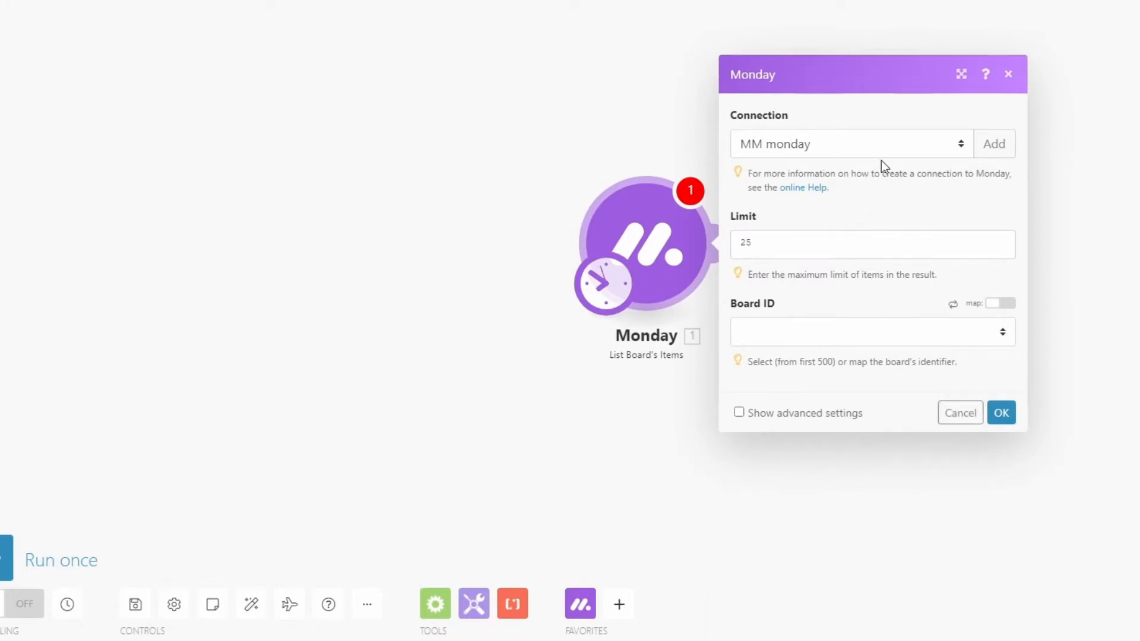
Set the List Board's Items module to the Recurring Tasks board and save its settings
{"action": "left_click", "coordinate": [832, 332]}
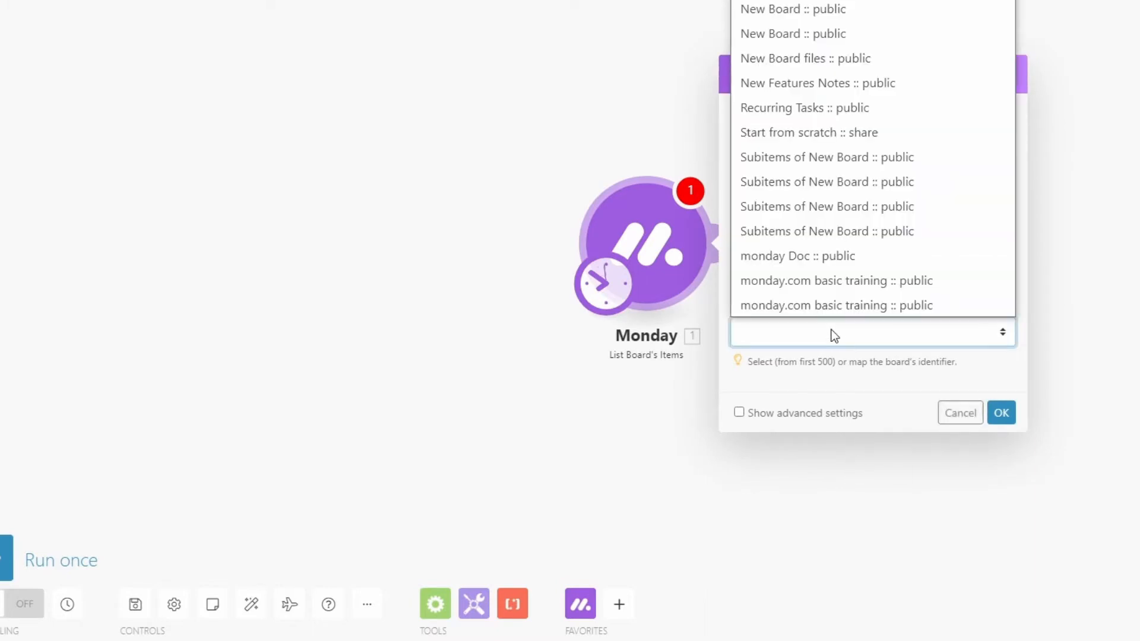
{"action": "left_click", "coordinate": [814, 116]}
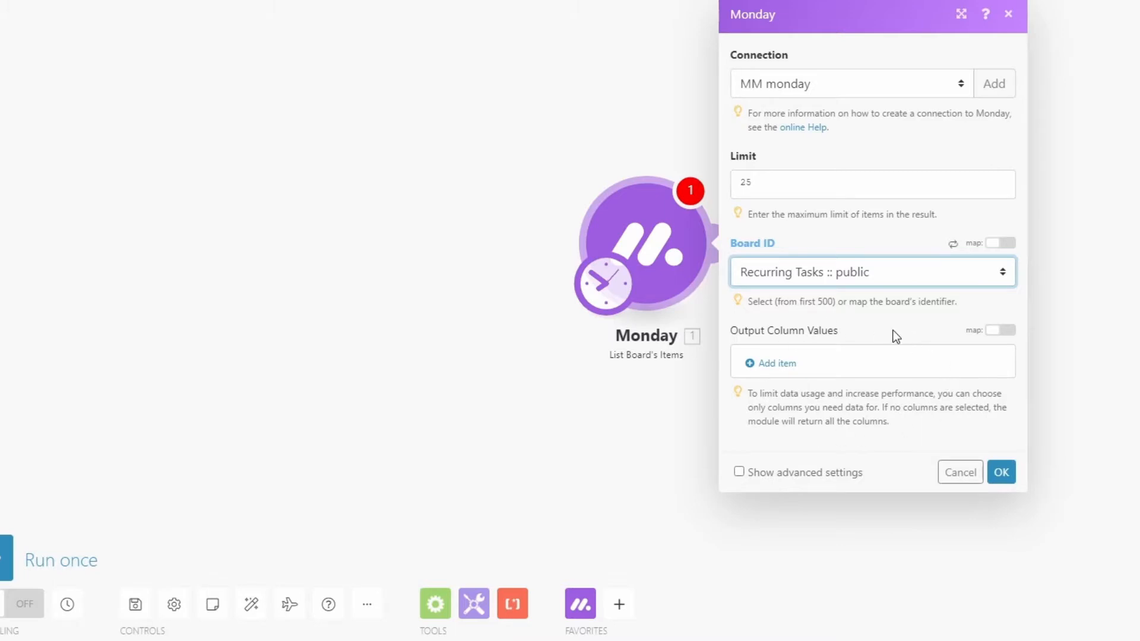
{"action": "left_click", "coordinate": [1003, 473]}
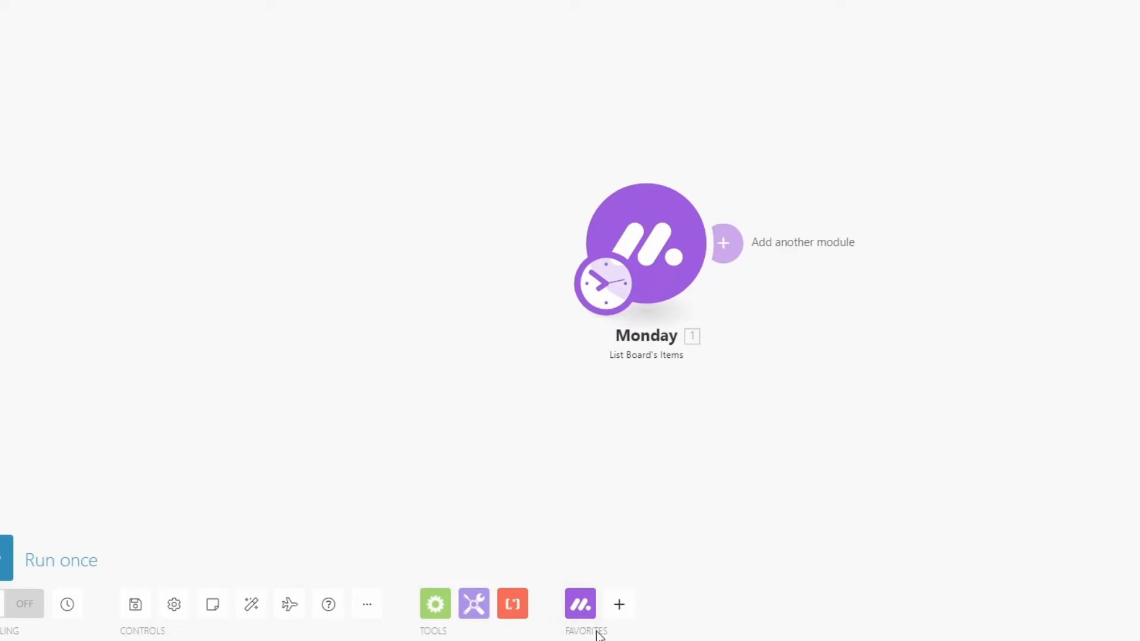
Add a Monday Update Column Values of a Specific Item module after List Board's Items and open its settings
{"action": "left_click", "coordinate": [581, 604]}
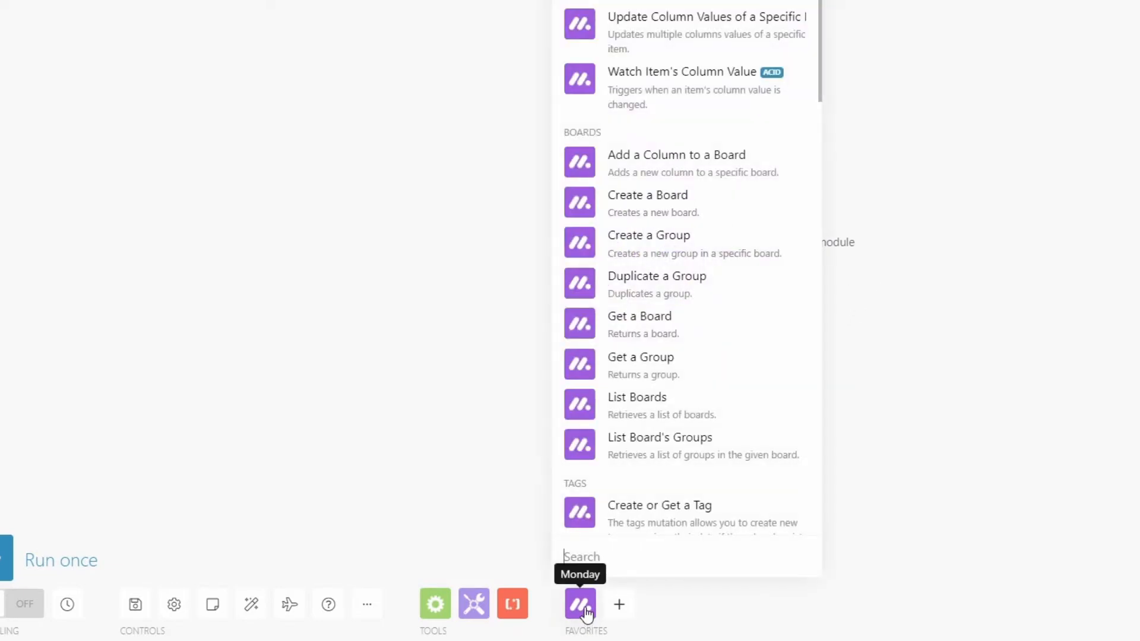
{"action": "left_click", "coordinate": [576, 27]}
{"action": "left_click", "coordinate": [912, 243]}
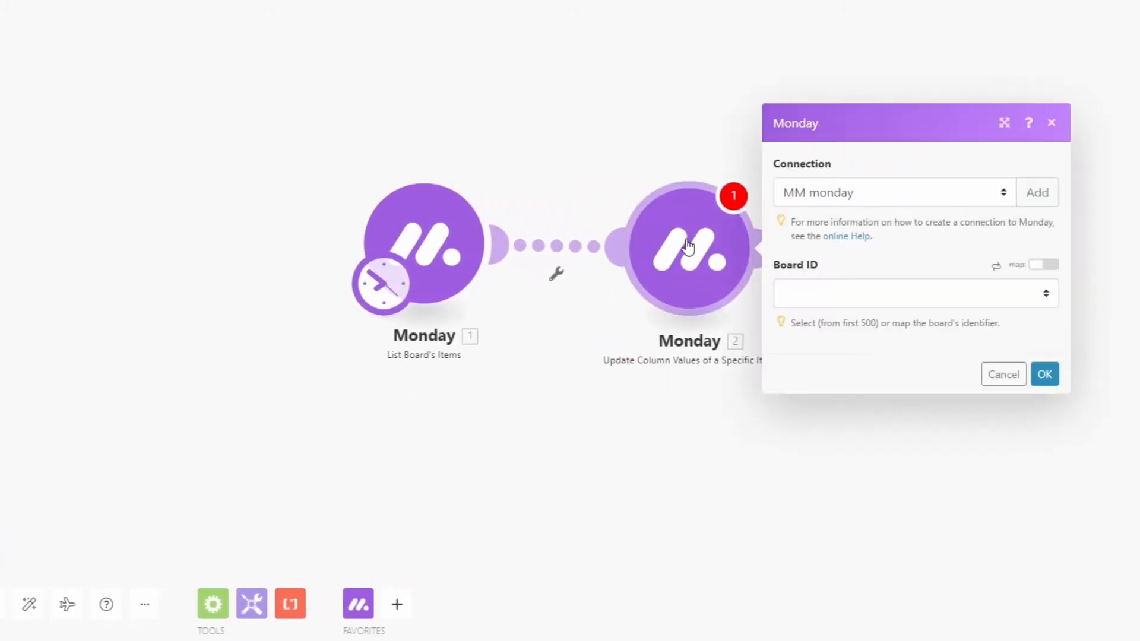
Set the update module's board to Recurring Tasks, map its Item ID to the listed item's ID, and save
{"action": "left_click", "coordinate": [854, 304]}
{"action": "scroll", "coordinate": [822, 77], "scroll_direction": "down", "scroll_amount": 1}
{"action": "left_click", "coordinate": [823, 71]}
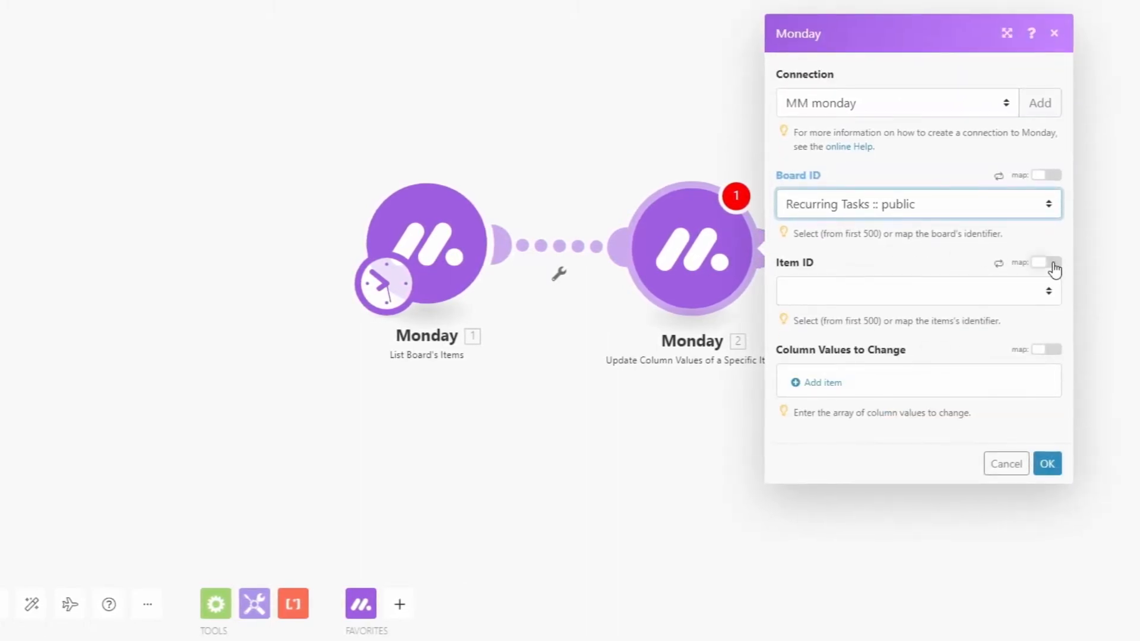
{"action": "left_click", "coordinate": [1051, 263]}
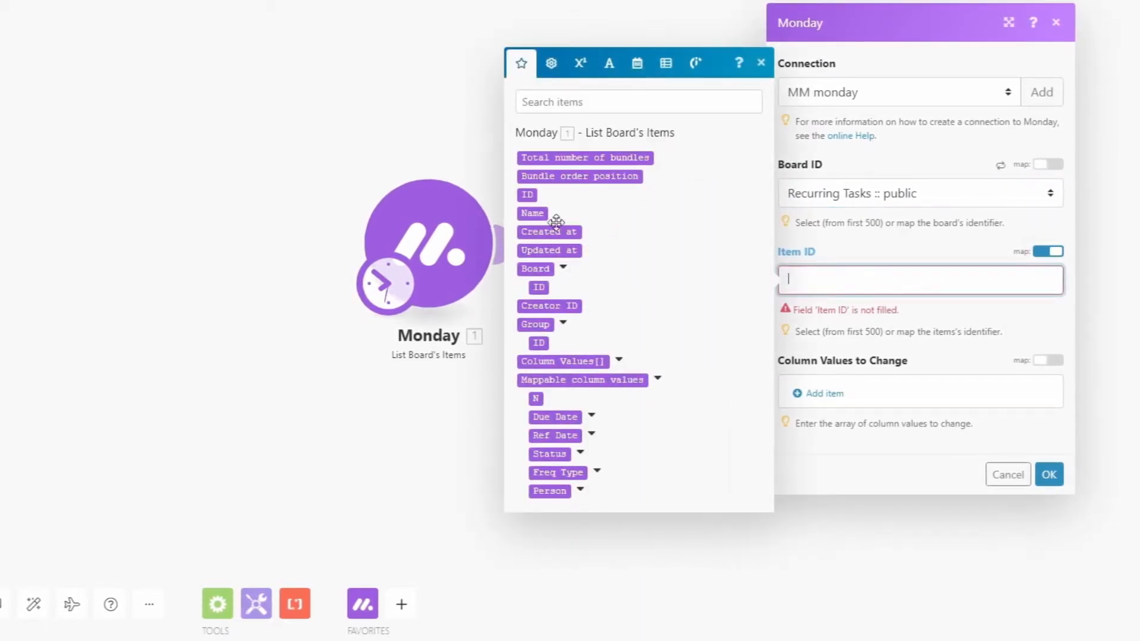
{"action": "left_click", "coordinate": [527, 191]}
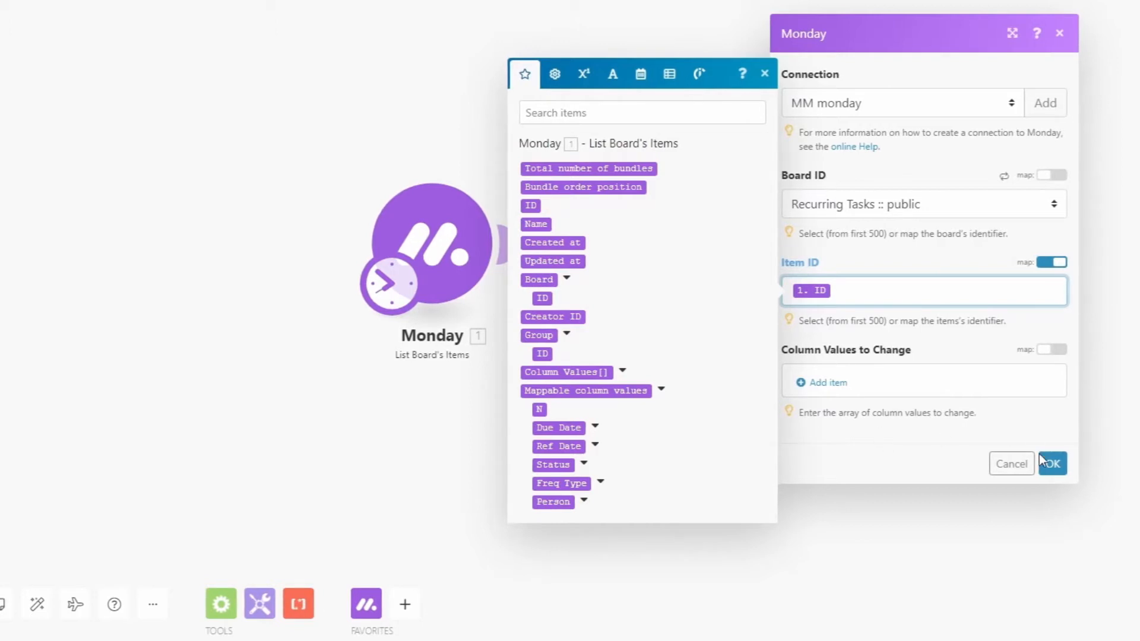
{"action": "left_click", "coordinate": [1052, 463]}
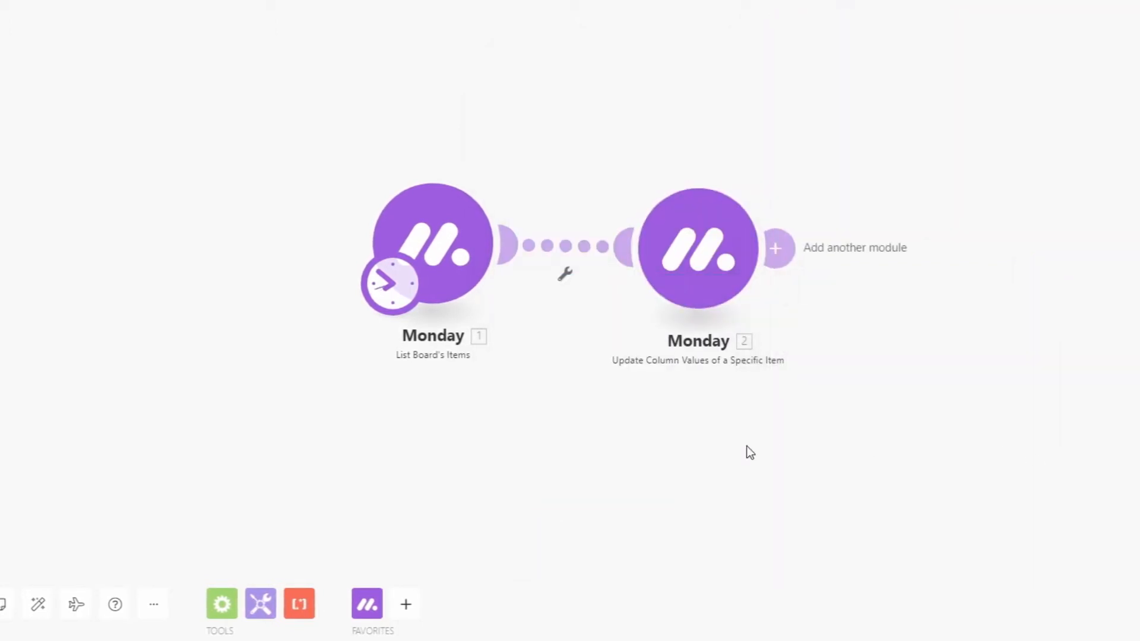
Insert a Google Sheets Update a Row module between the two Monday modules
{"action": "left_click", "coordinate": [407, 606]}
{"action": "type", "text": "goog"}
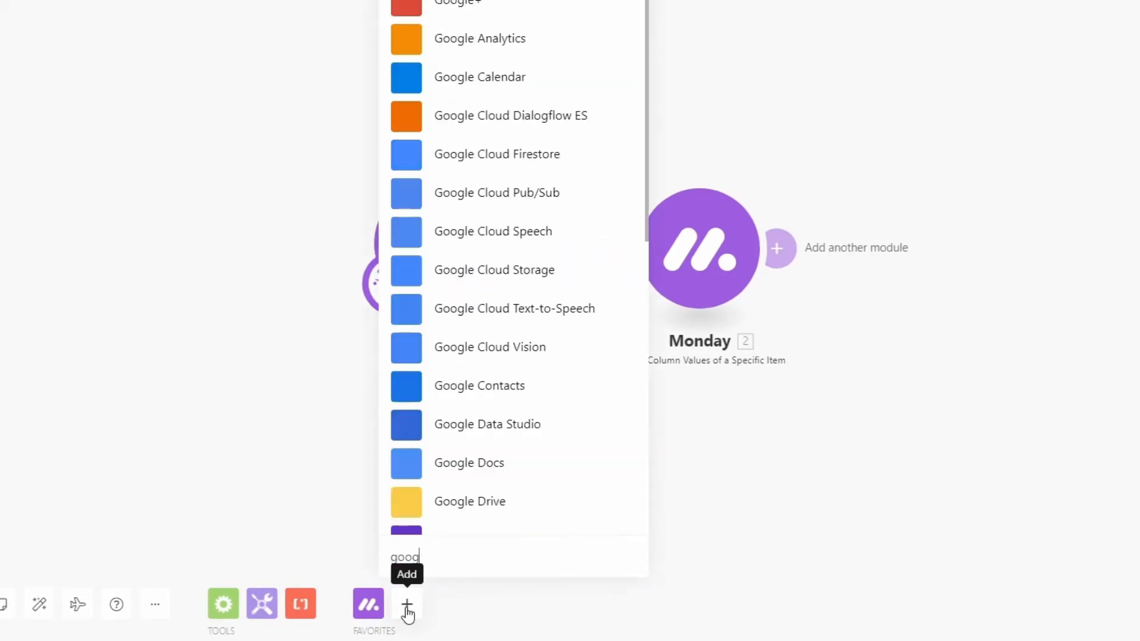
{"action": "type", "text": "le she"}
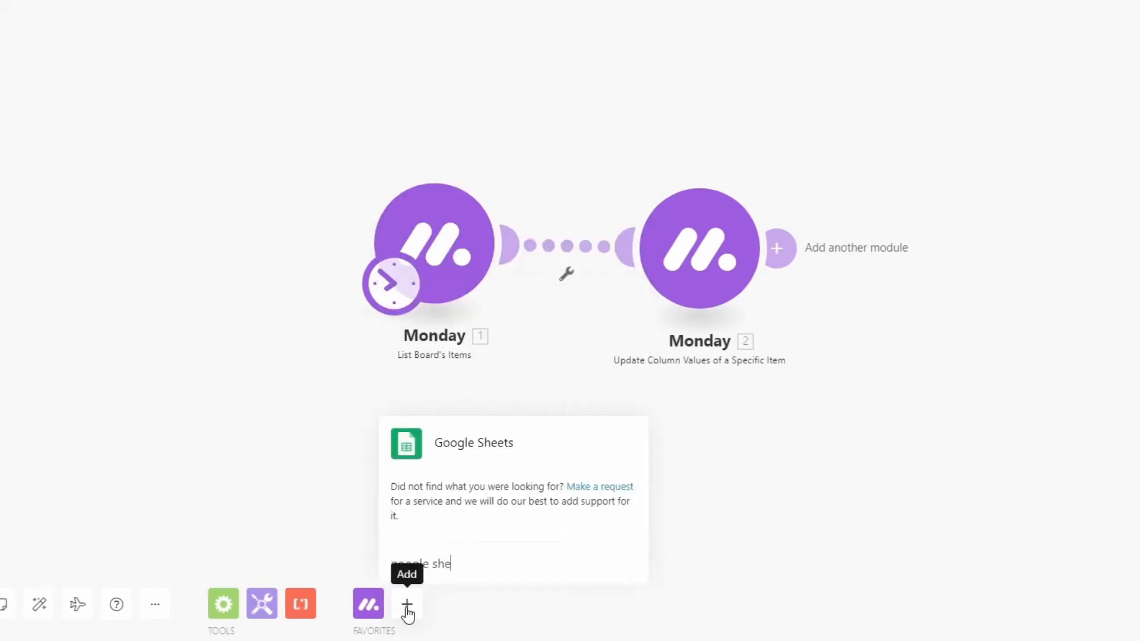
{"action": "left_click", "coordinate": [410, 442]}
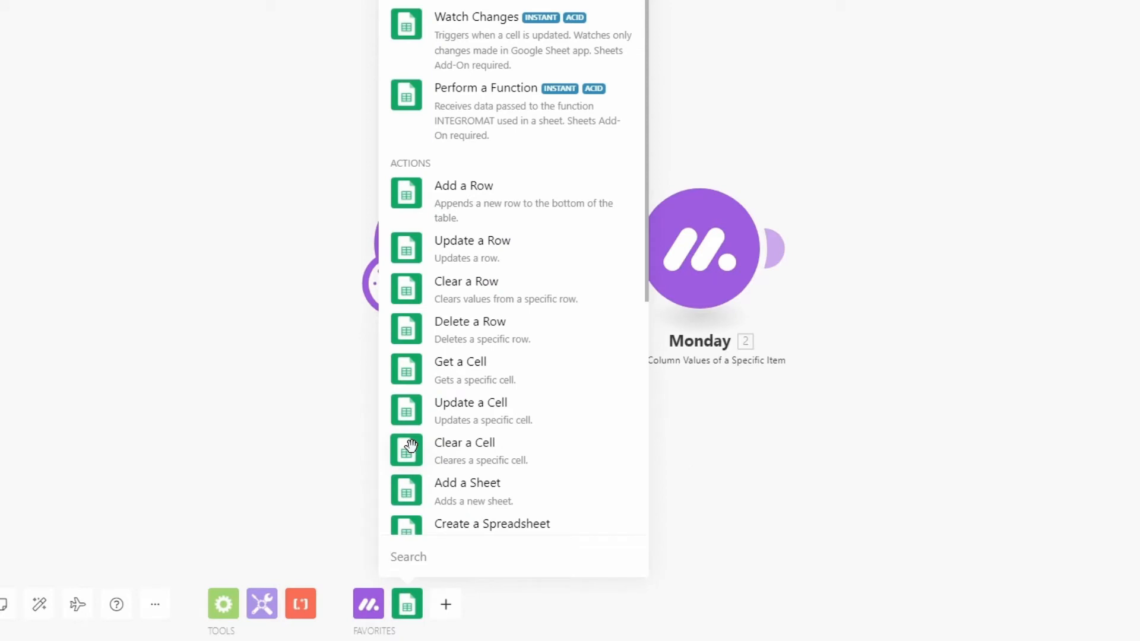
{"action": "left_click", "coordinate": [412, 246]}
{"action": "left_click_drag", "start_coordinate": [408, 224], "coordinate": [575, 166]}
Spread the modules apart and insert a Google Sheets Get a Cell module between Update a Row and the Monday update module
{"action": "left_click_drag", "start_coordinate": [434, 243], "coordinate": [198, 219]}
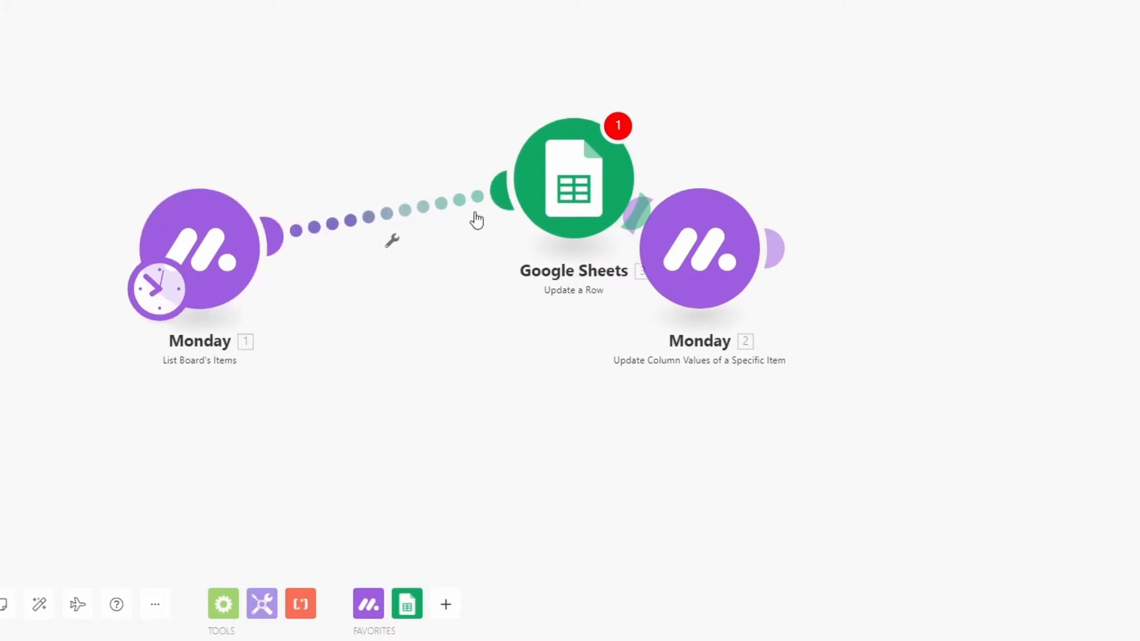
{"action": "left_click_drag", "start_coordinate": [523, 181], "coordinate": [364, 240]}
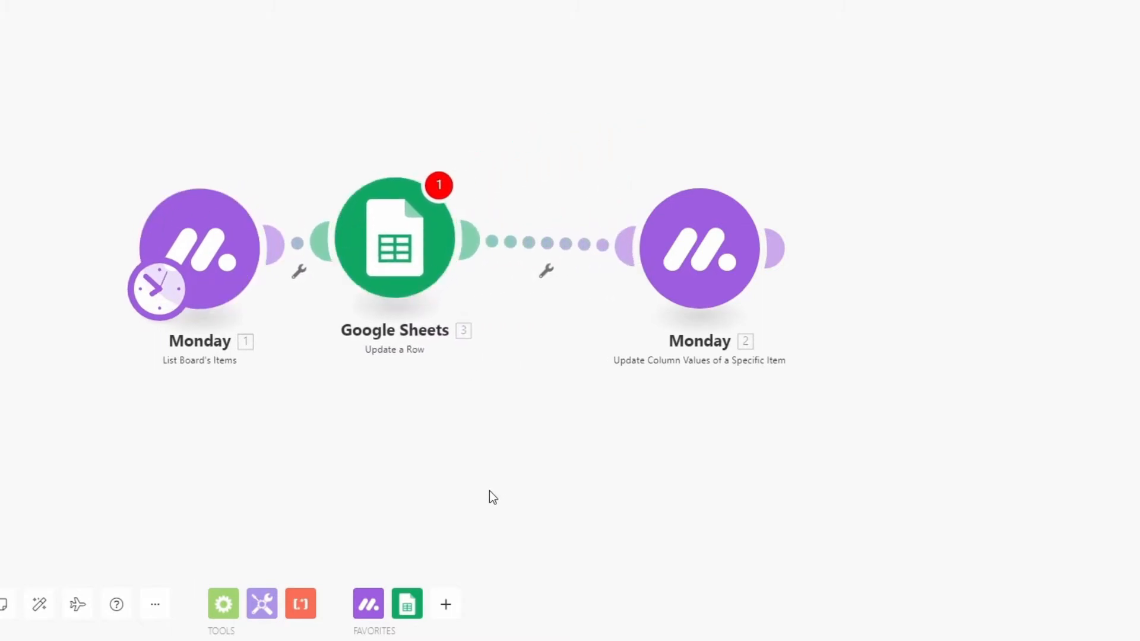
{"action": "left_click", "coordinate": [408, 602]}
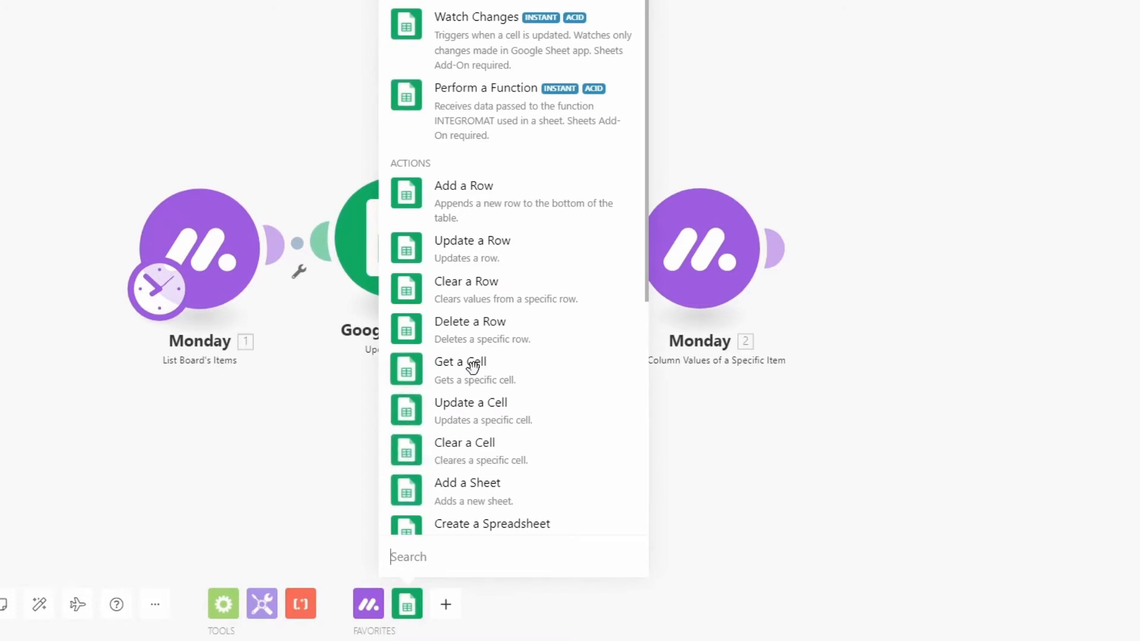
{"action": "left_click", "coordinate": [416, 370]}
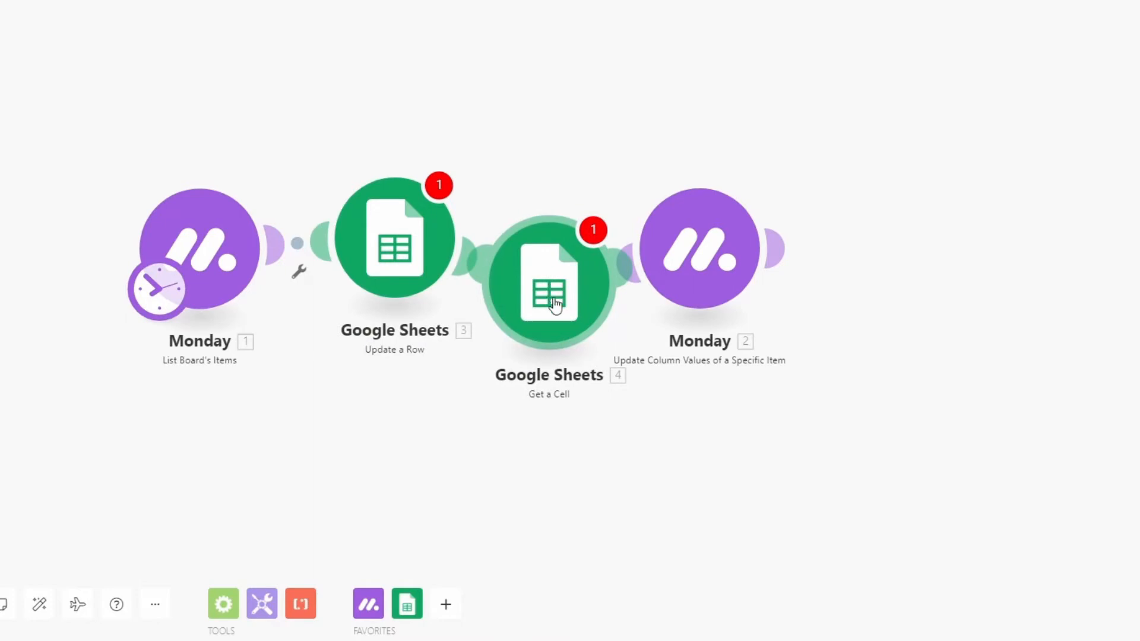
Point the Update a Row module at row 2 of the Due Calcs sheet in the Recurring Tasks Calc spreadsheet
{"action": "left_click", "coordinate": [409, 224]}
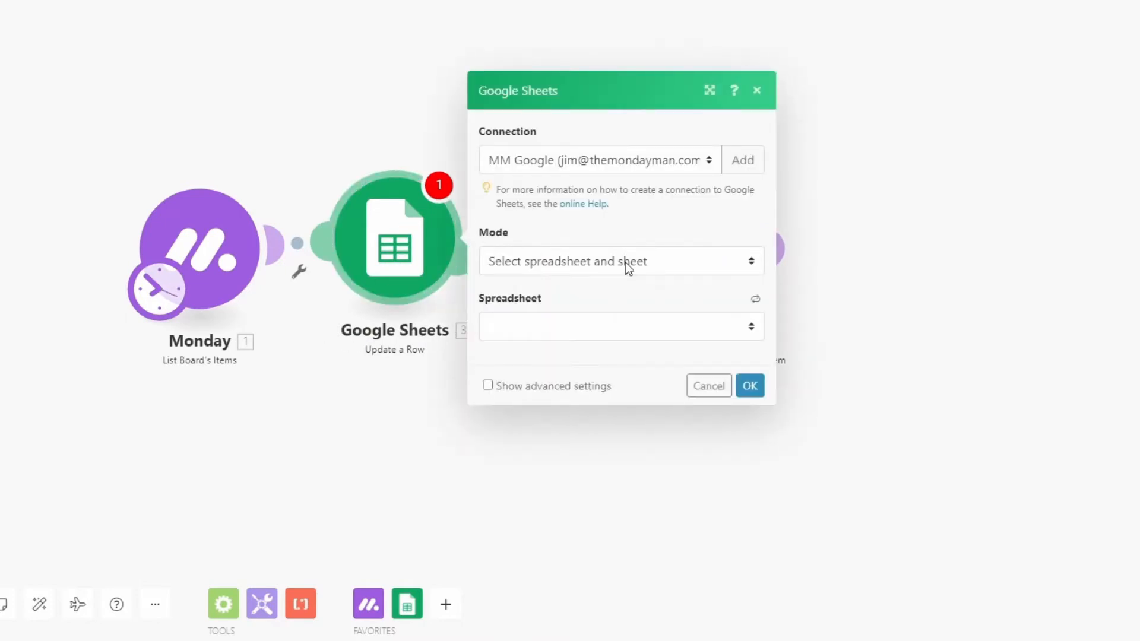
{"action": "left_click", "coordinate": [559, 328]}
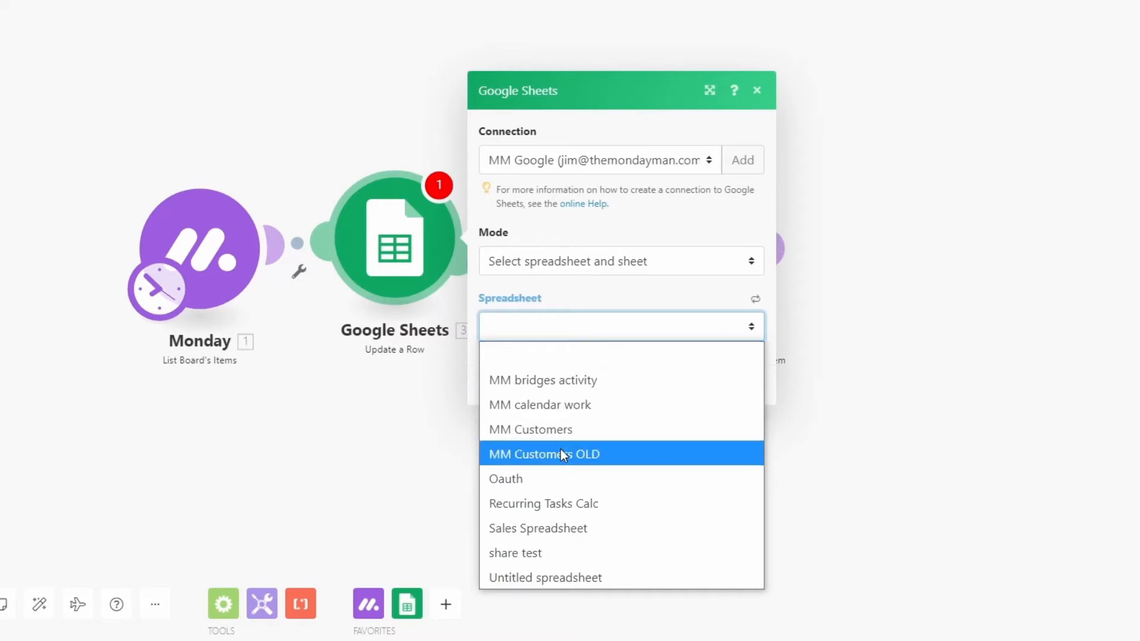
{"action": "left_click", "coordinate": [543, 503]}
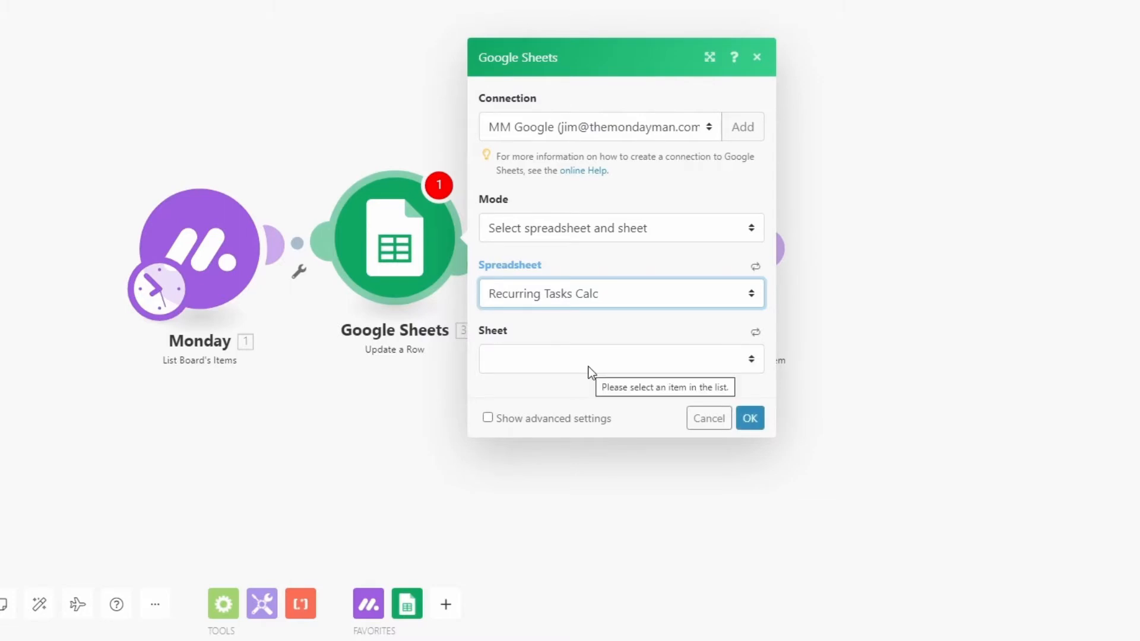
{"action": "left_click", "coordinate": [589, 365]}
{"action": "left_click", "coordinate": [520, 413]}
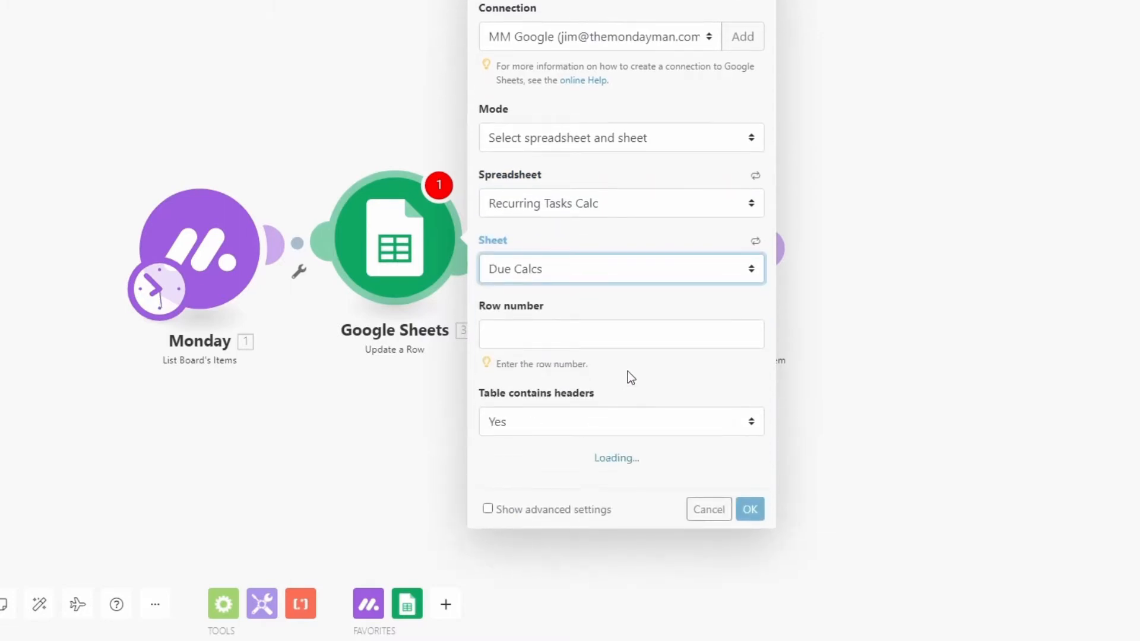
{"action": "left_click", "coordinate": [577, 337]}
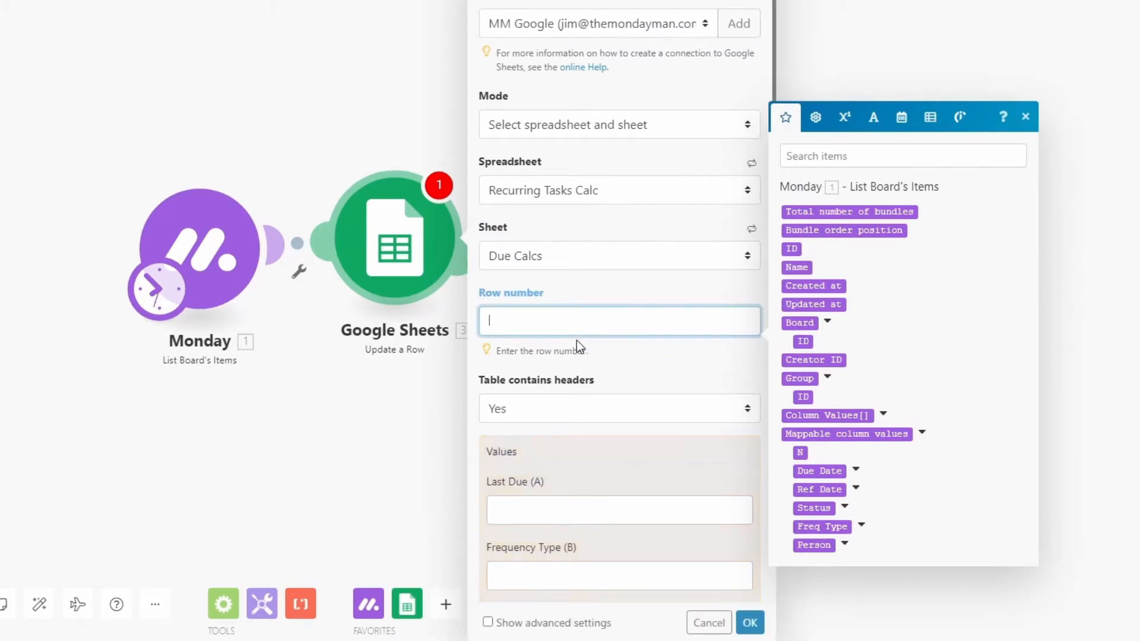
{"action": "type", "text": "2"}
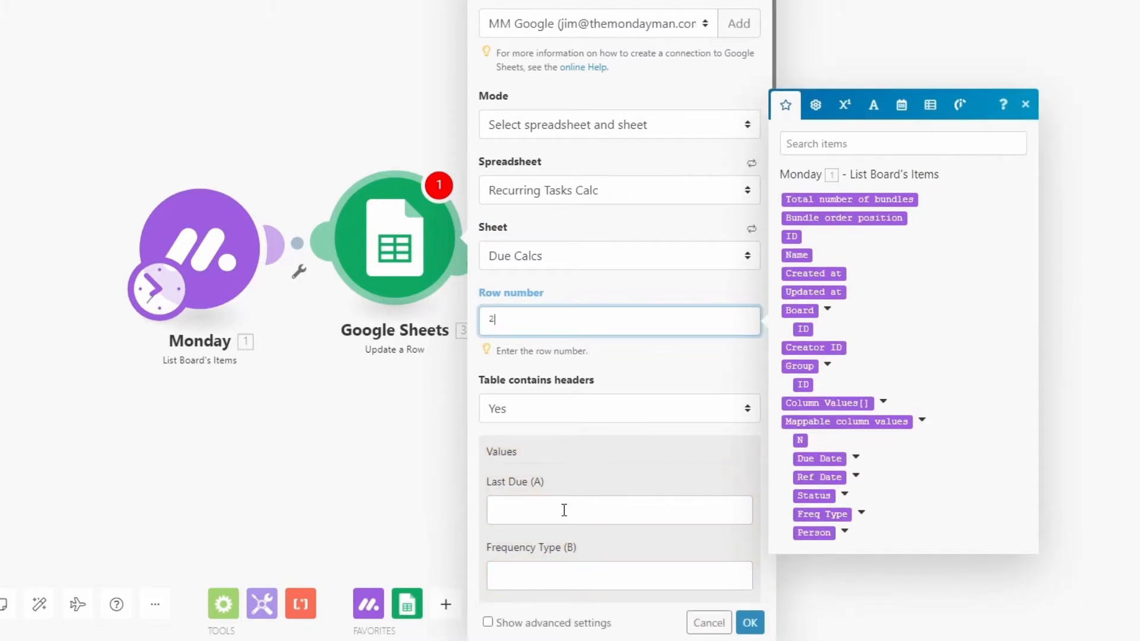
Map the Last Due (A) value to the Date of the Monday Due Date column
{"action": "left_click", "coordinate": [618, 502]}
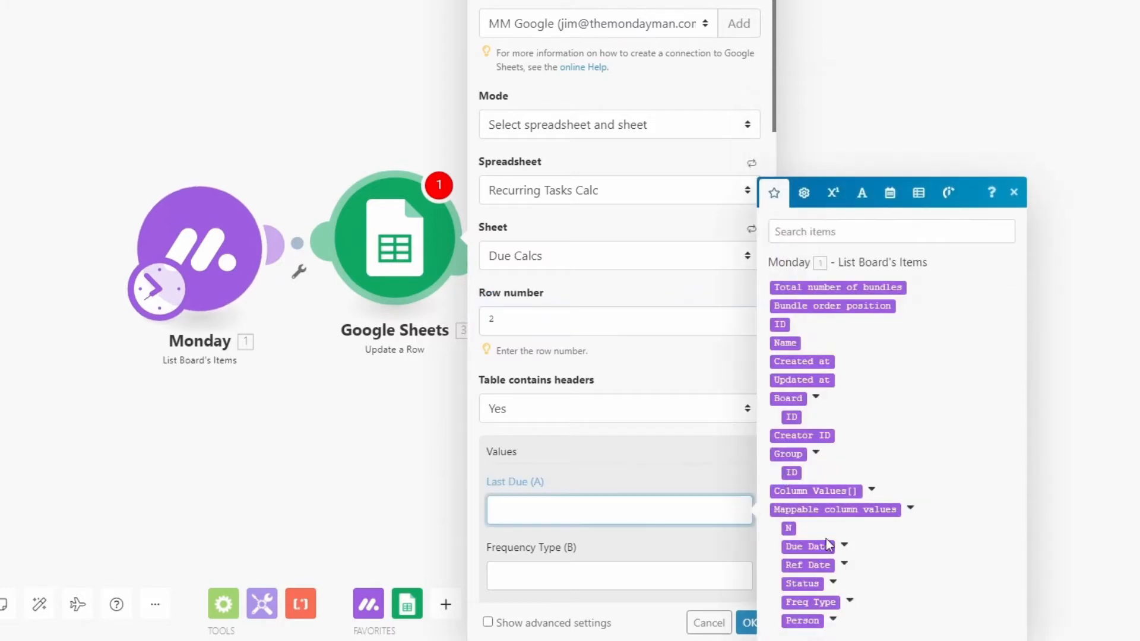
{"action": "left_click", "coordinate": [845, 547]}
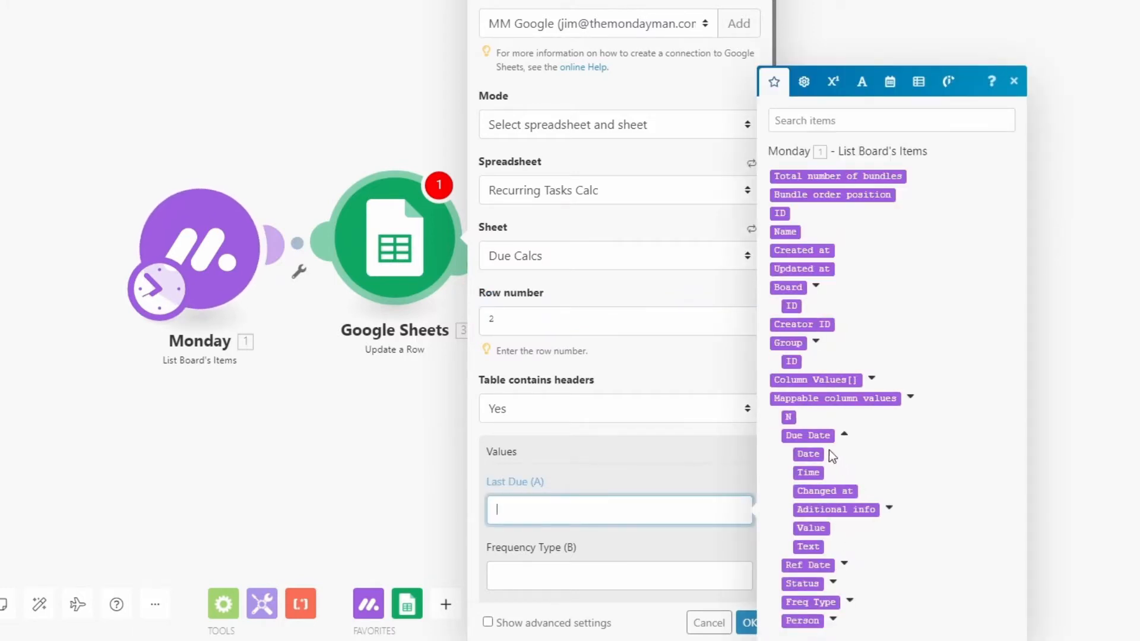
{"action": "left_click", "coordinate": [809, 454]}
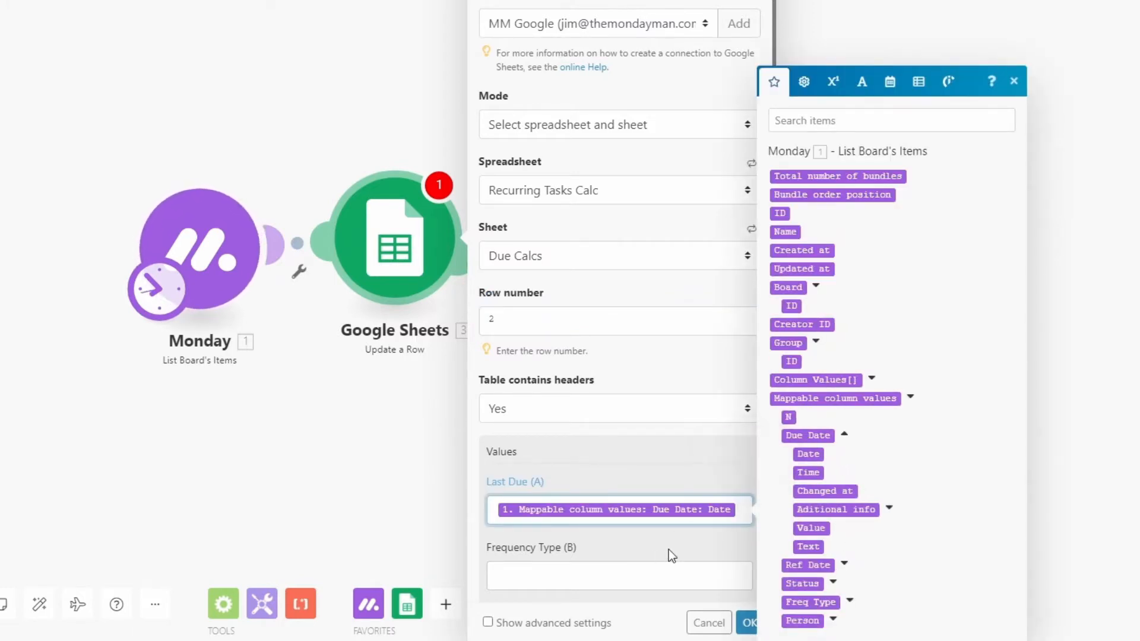
Map the Frequency Type (B) value to the Text of the Monday Freq Type column
{"action": "left_click", "coordinate": [630, 576]}
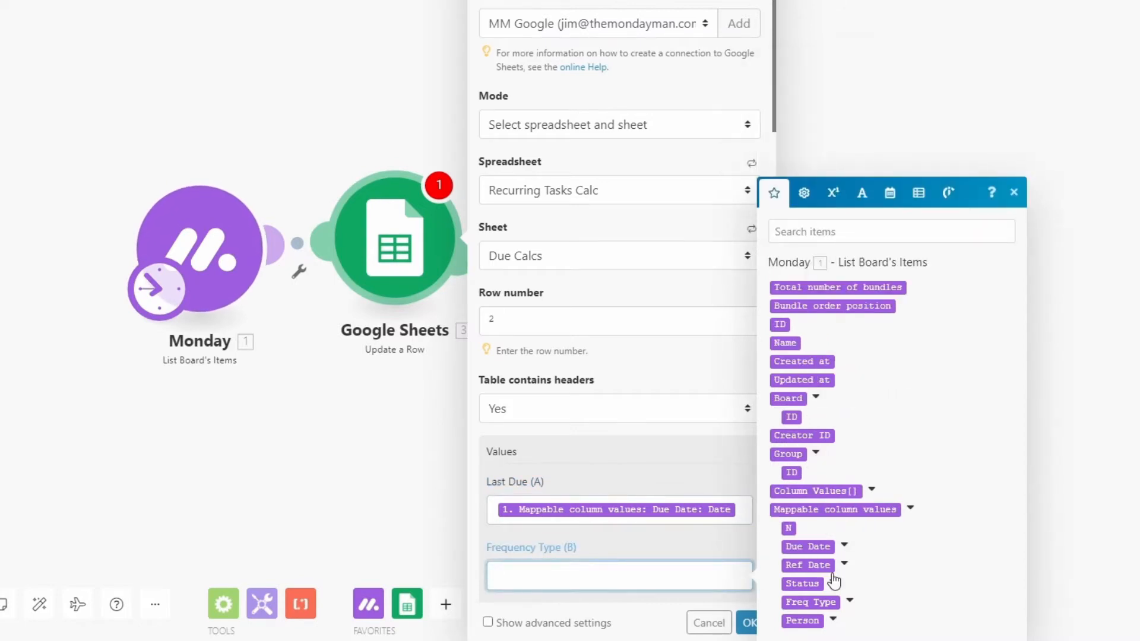
{"action": "left_click", "coordinate": [849, 602]}
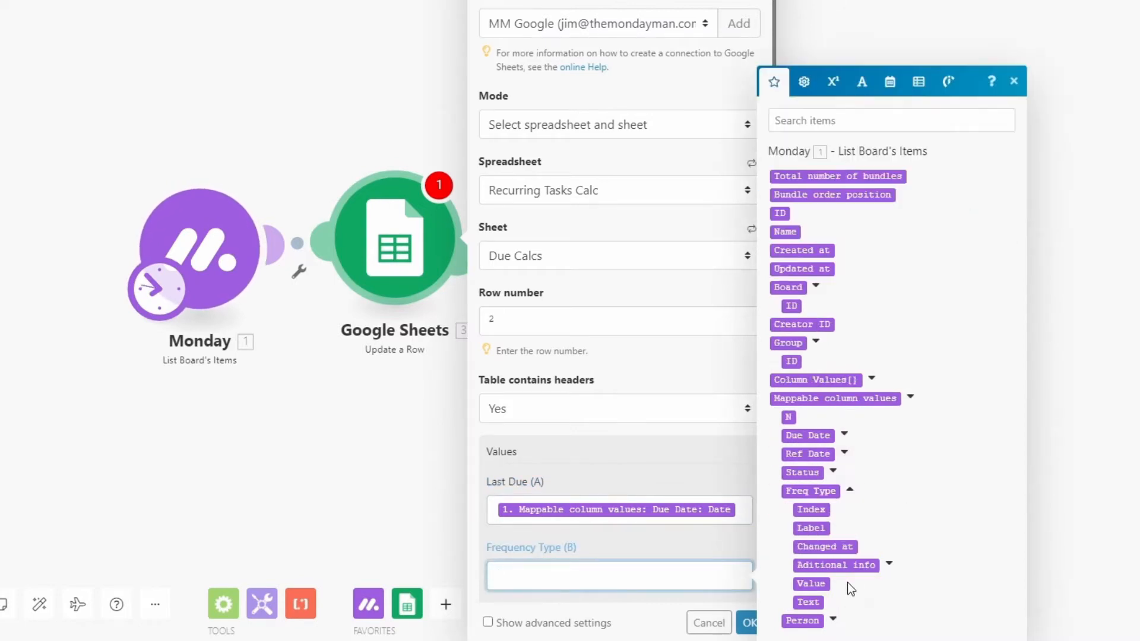
{"action": "left_click", "coordinate": [808, 602]}
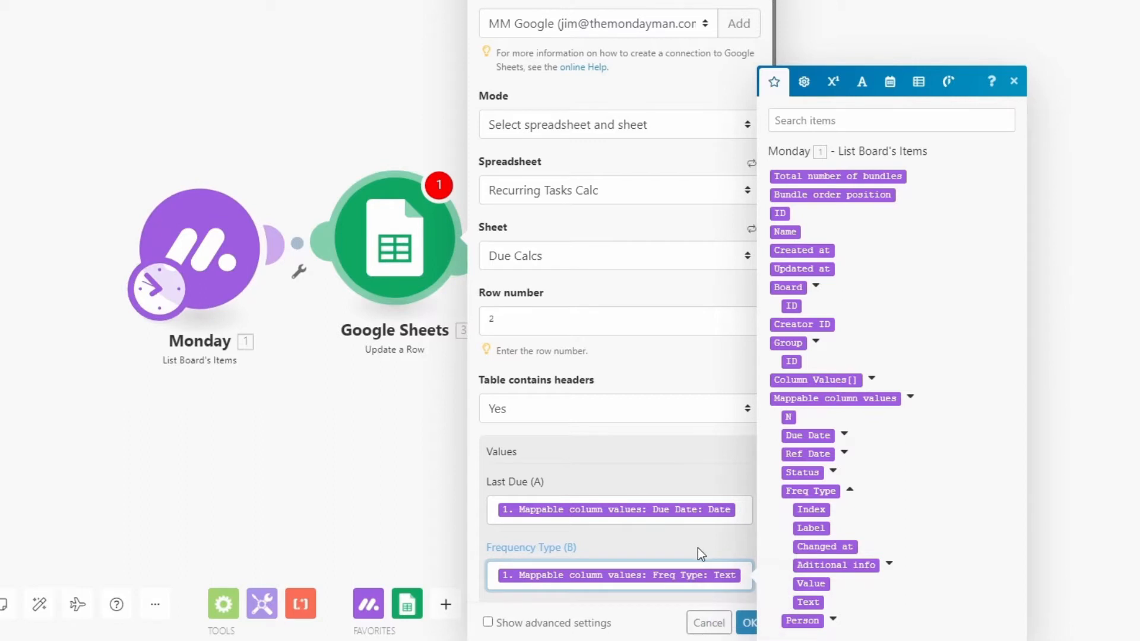
{"action": "left_click", "coordinate": [699, 542]}
Map Reference Date (C) to the Ref Date column's Date and N (D) to the Monday N value, and save the Update a Row module
{"action": "left_click_drag", "start_coordinate": [774, 42], "coordinate": [774, 152]}
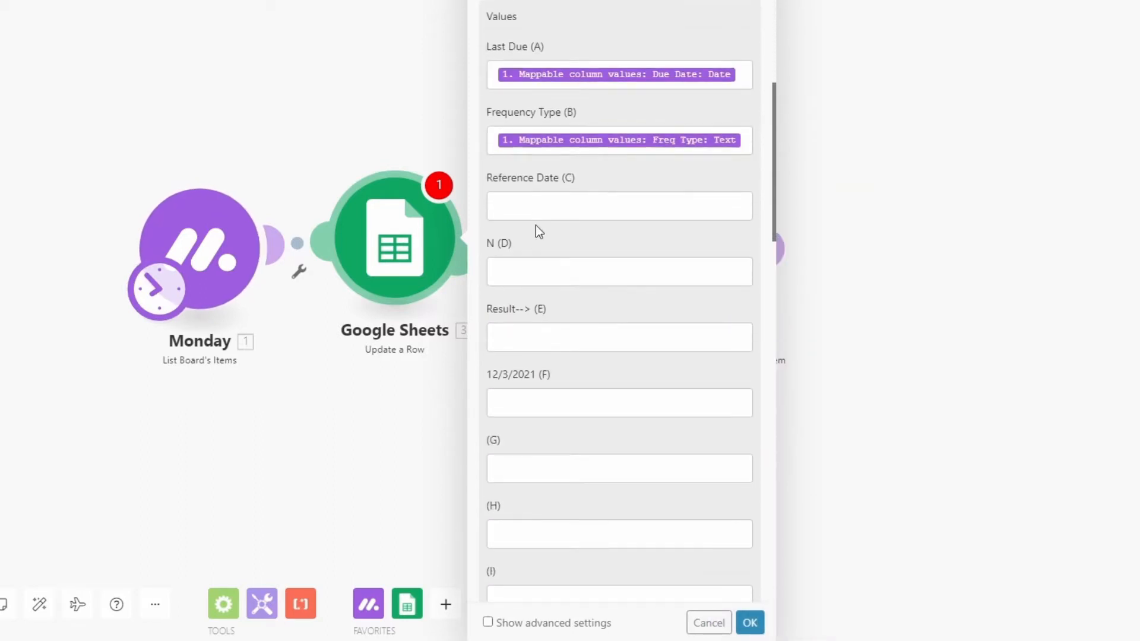
{"action": "left_click", "coordinate": [539, 205]}
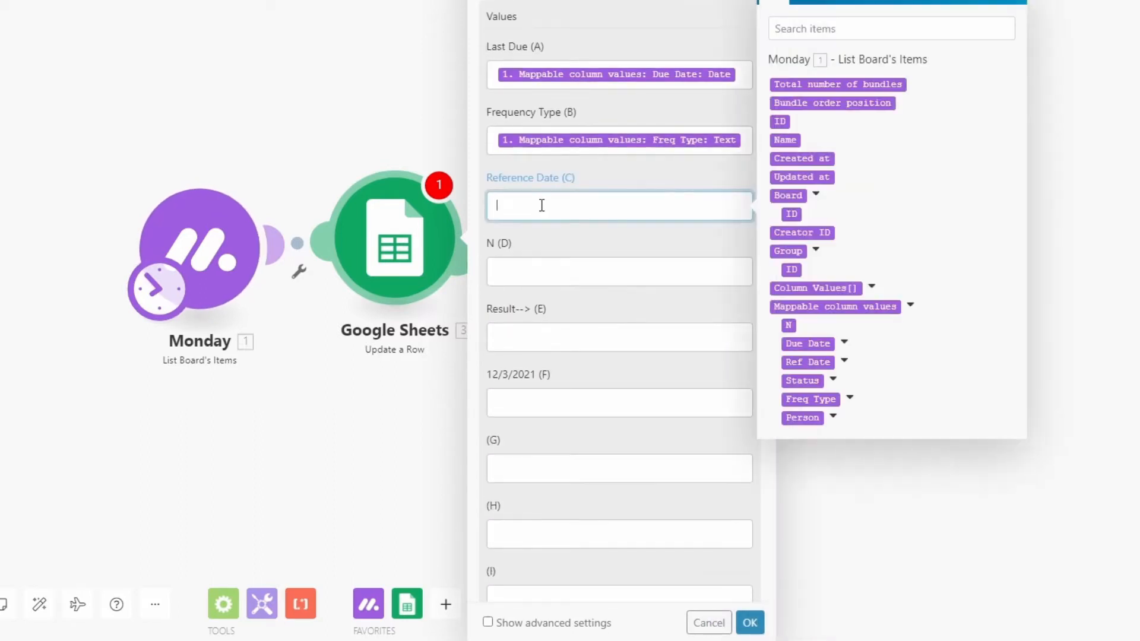
{"action": "left_click", "coordinate": [843, 362]}
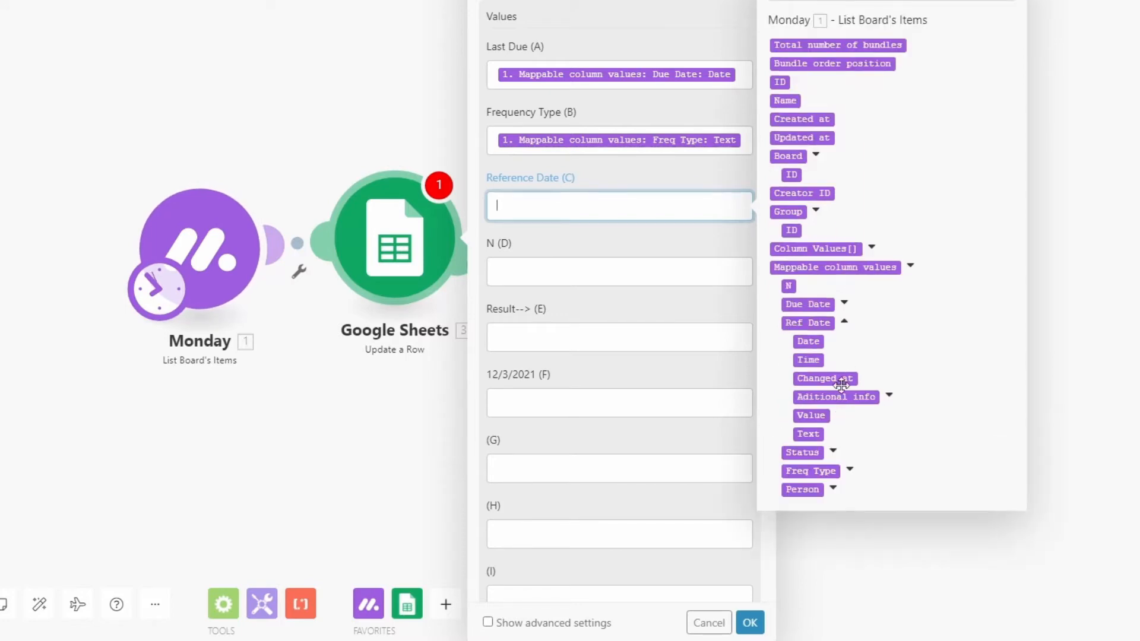
{"action": "left_click", "coordinate": [808, 341]}
{"action": "left_click", "coordinate": [580, 268]}
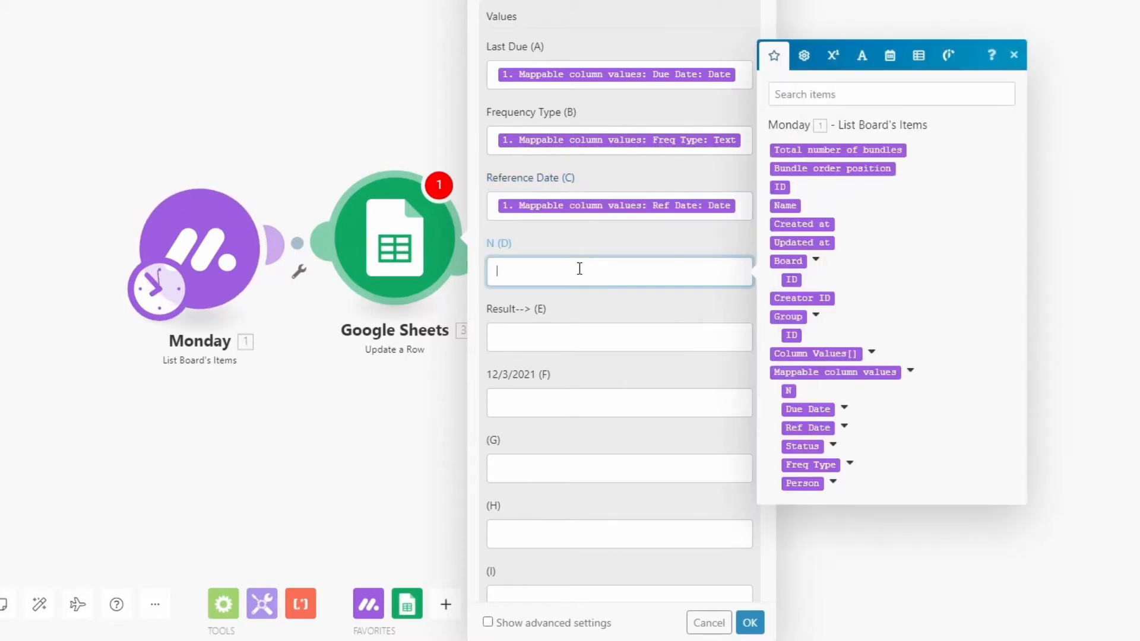
{"action": "left_click", "coordinate": [792, 392]}
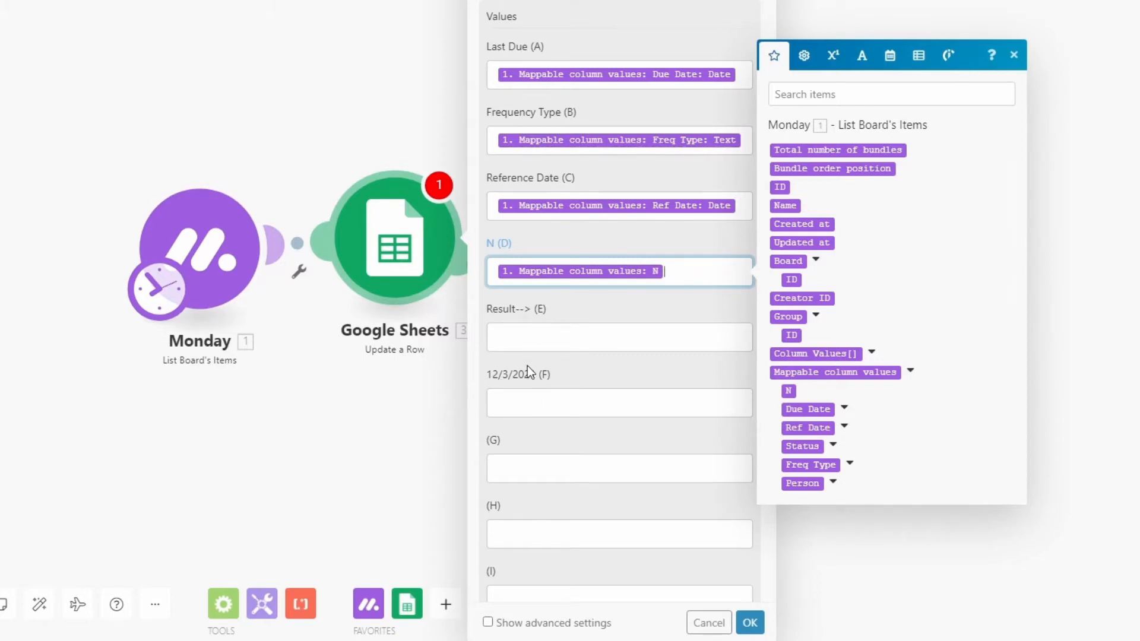
{"action": "left_click", "coordinate": [750, 623]}
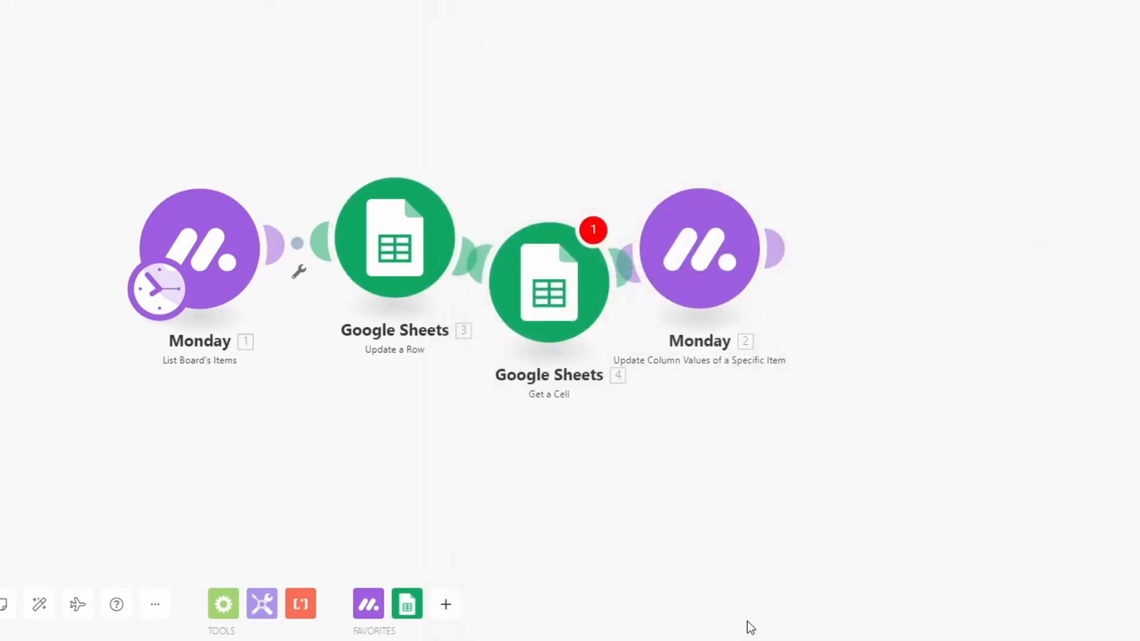
Set the Get a Cell module to read cell f1 of the Due Calcs sheet in the Recurring Tasks Calc spreadsheet
{"action": "left_click", "coordinate": [529, 285]}
{"action": "left_click", "coordinate": [701, 301]}
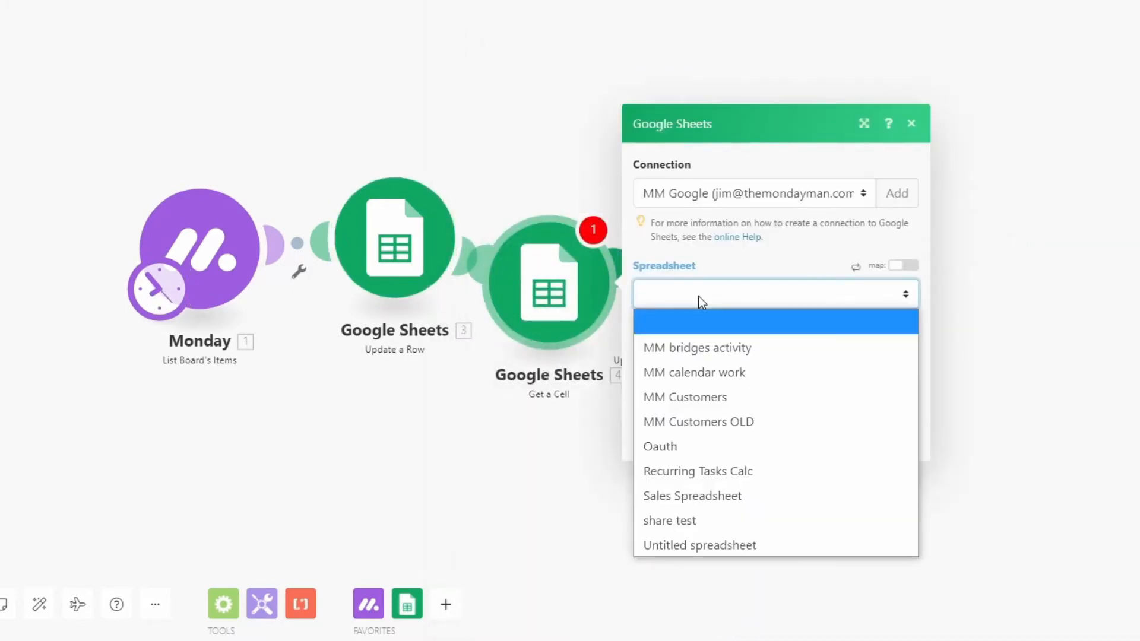
{"action": "left_click", "coordinate": [718, 471]}
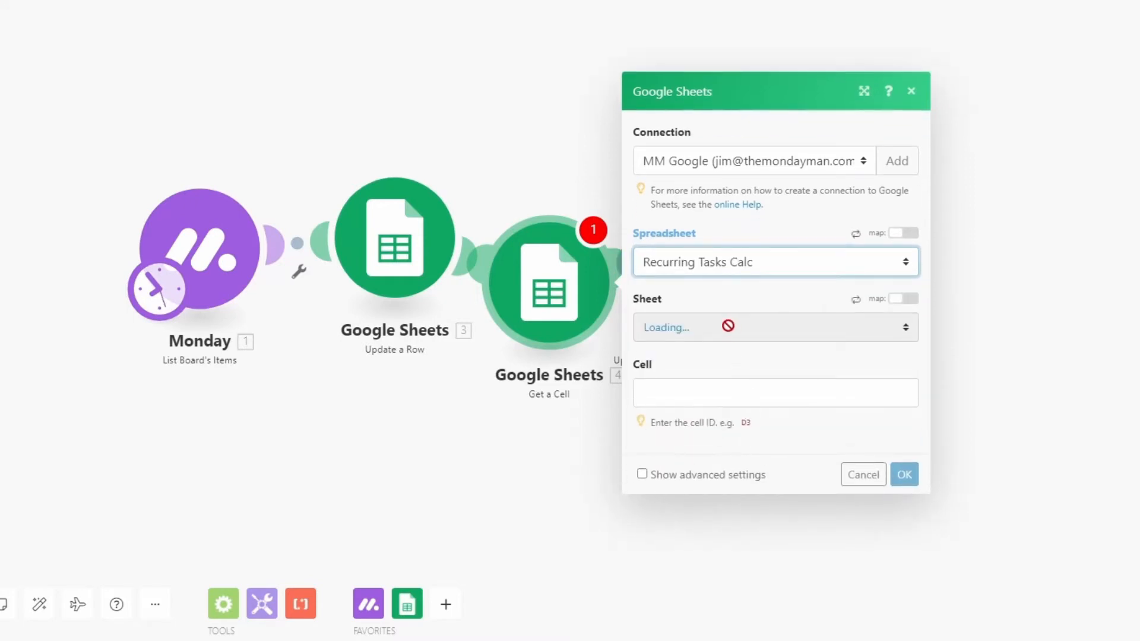
{"action": "left_click", "coordinate": [729, 326]}
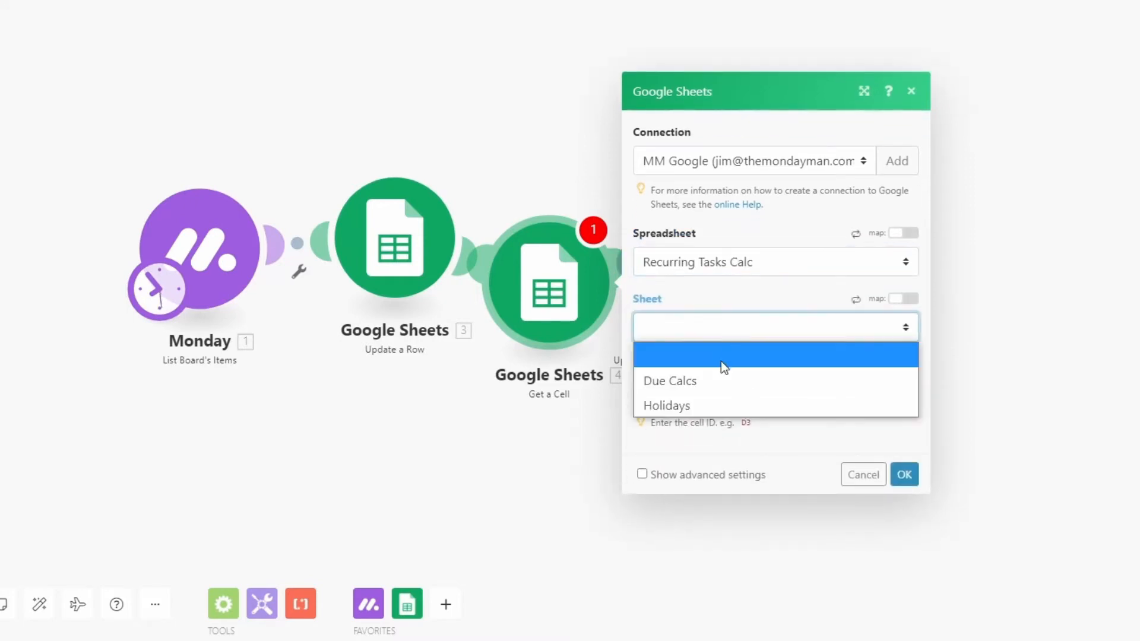
{"action": "left_click", "coordinate": [686, 386]}
{"action": "left_click", "coordinate": [700, 393]}
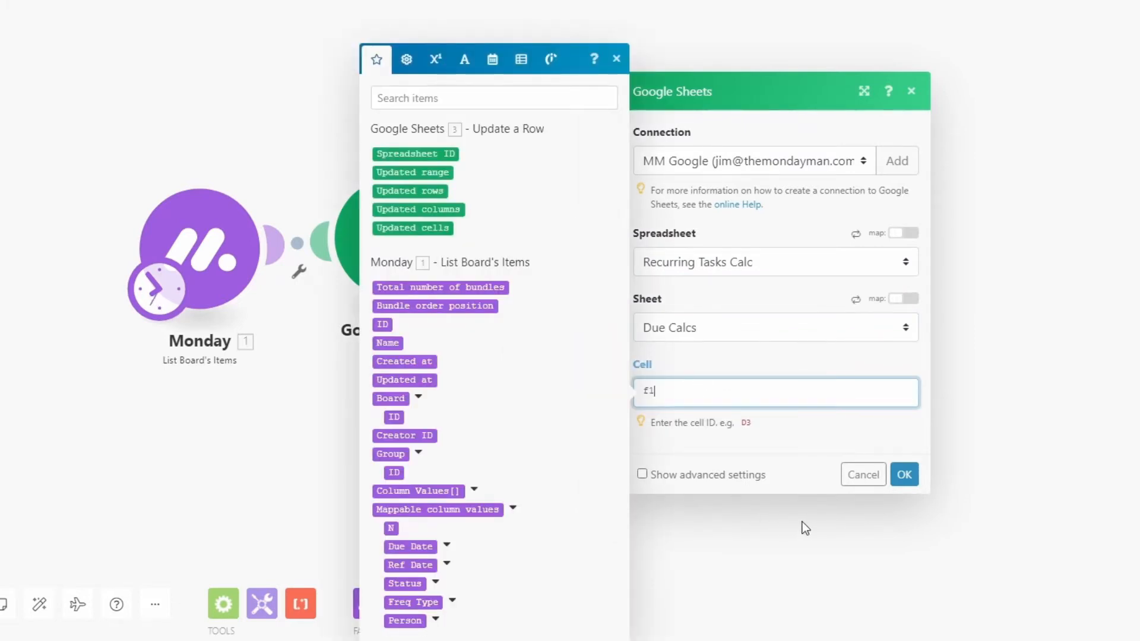
{"action": "left_click", "coordinate": [904, 475]}
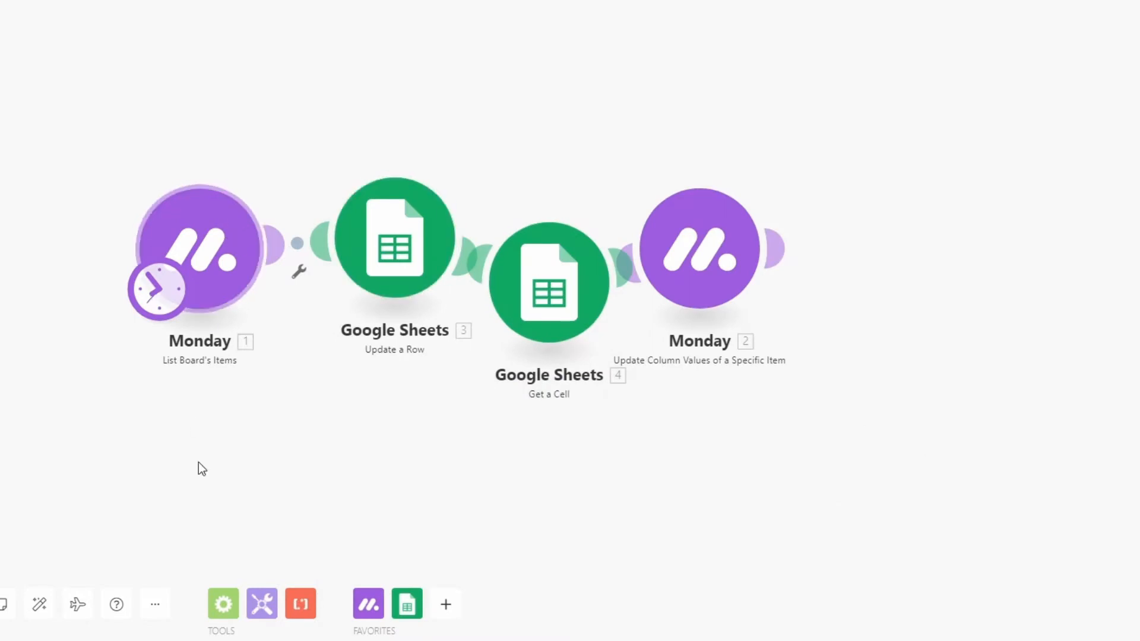
Auto-align the modules and make the Monday update module write the Get a Cell Value to the Due Date column
{"action": "left_click", "coordinate": [39, 605]}
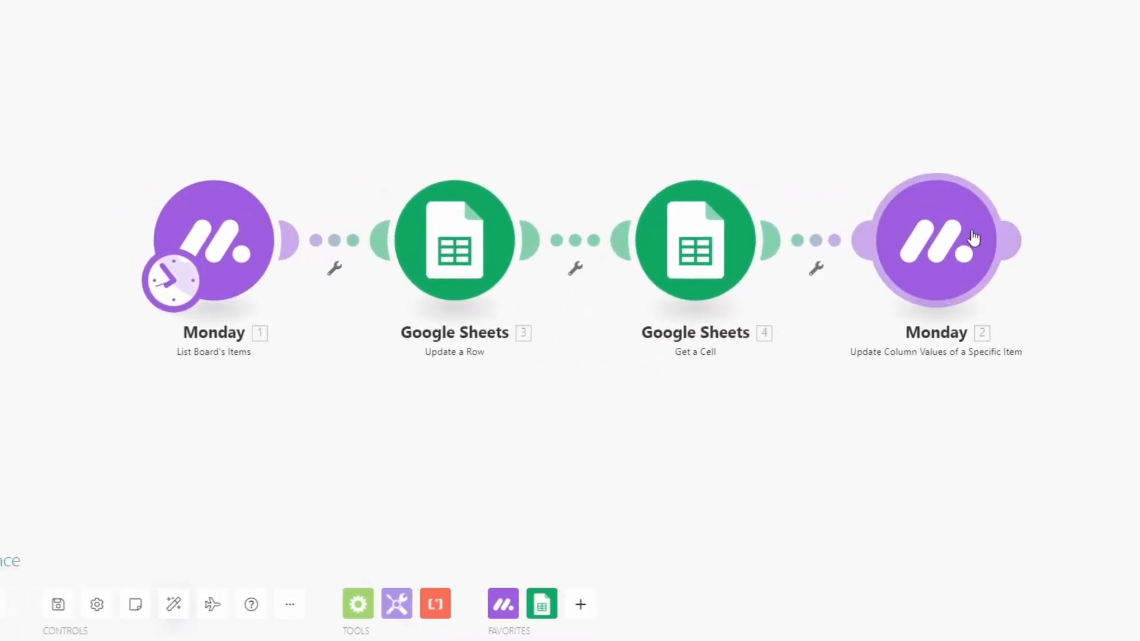
{"action": "left_click", "coordinate": [943, 243]}
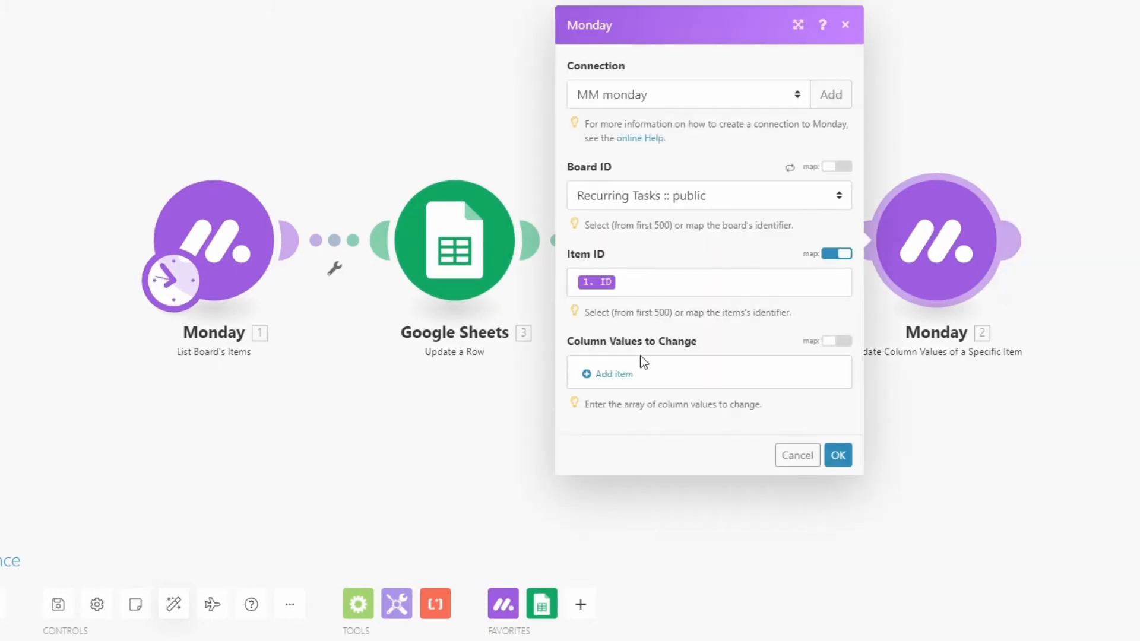
{"action": "left_click", "coordinate": [614, 377]}
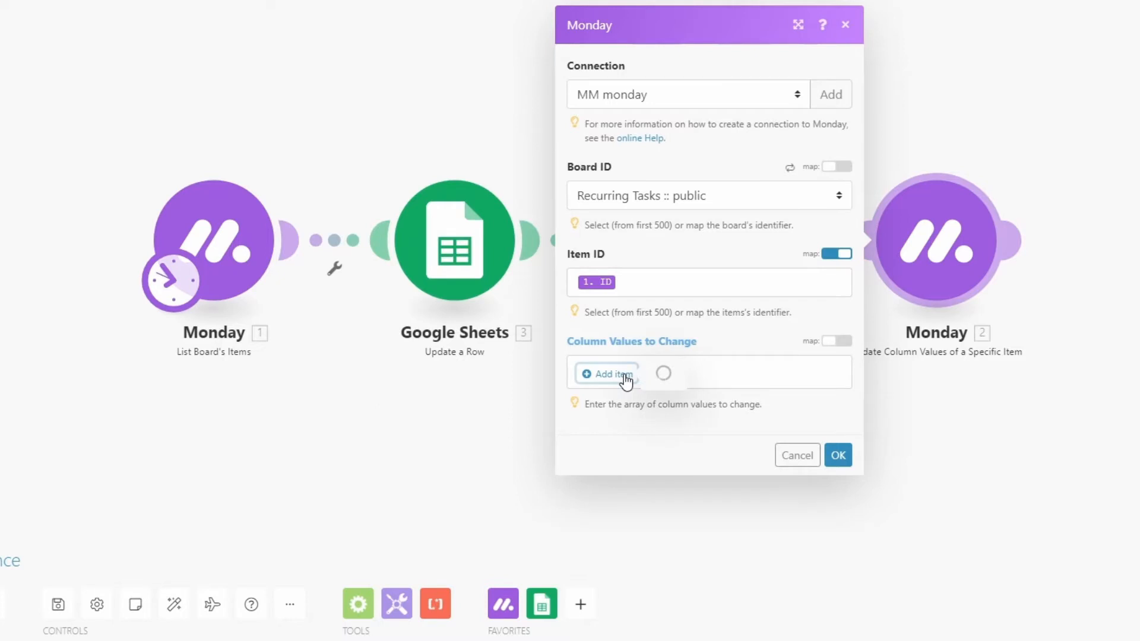
{"action": "left_click", "coordinate": [708, 366]}
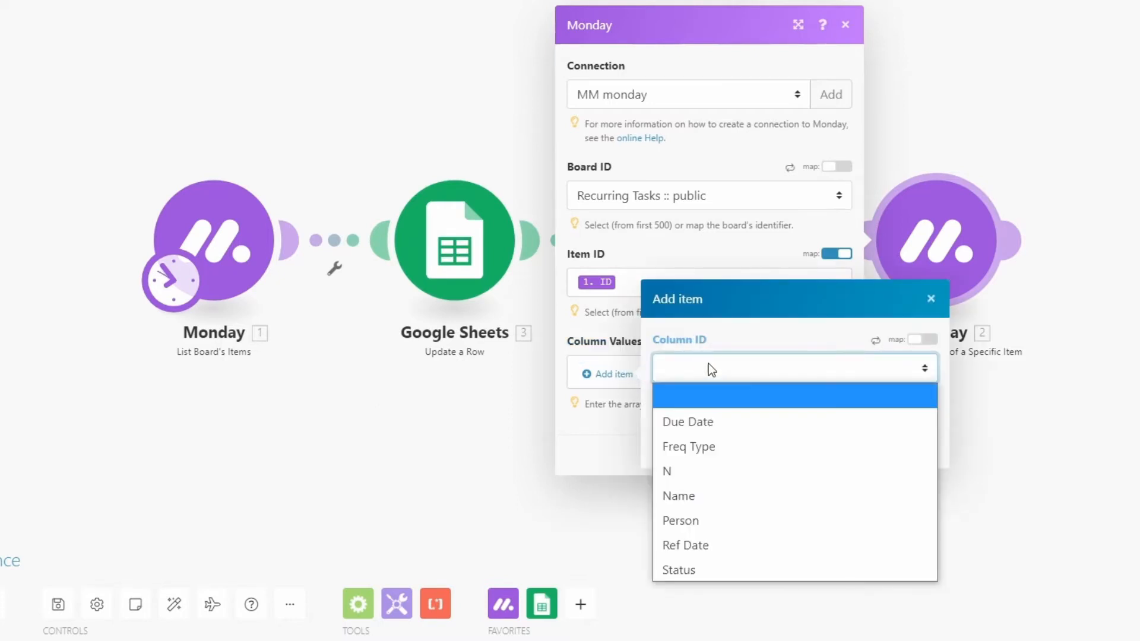
{"action": "left_click", "coordinate": [710, 432]}
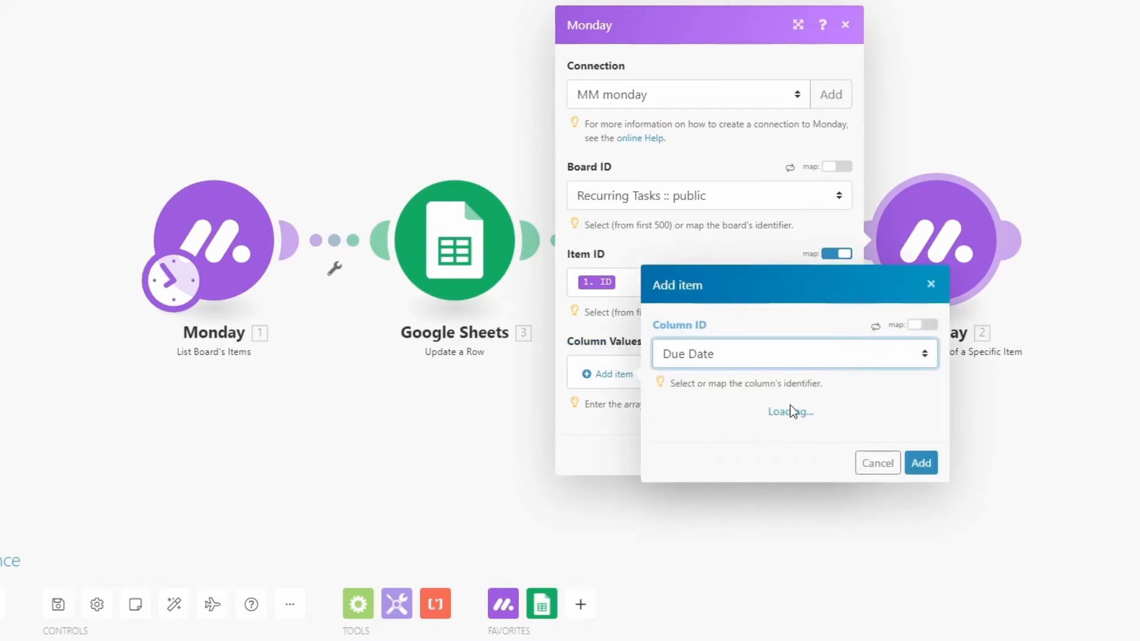
{"action": "left_click", "coordinate": [765, 392]}
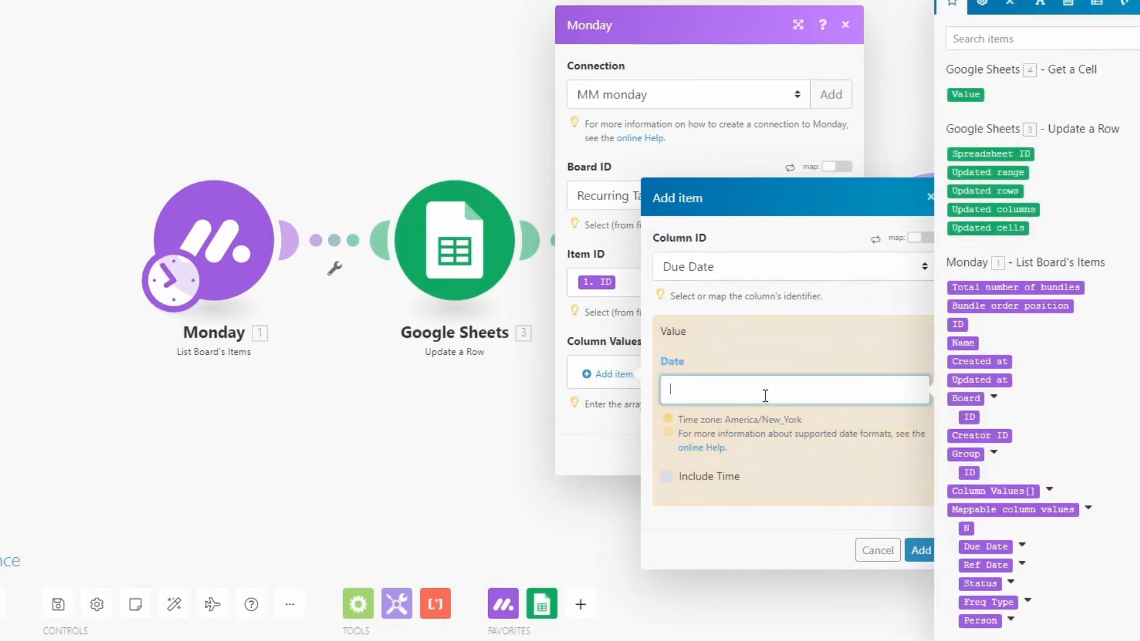
{"action": "left_click", "coordinate": [973, 94]}
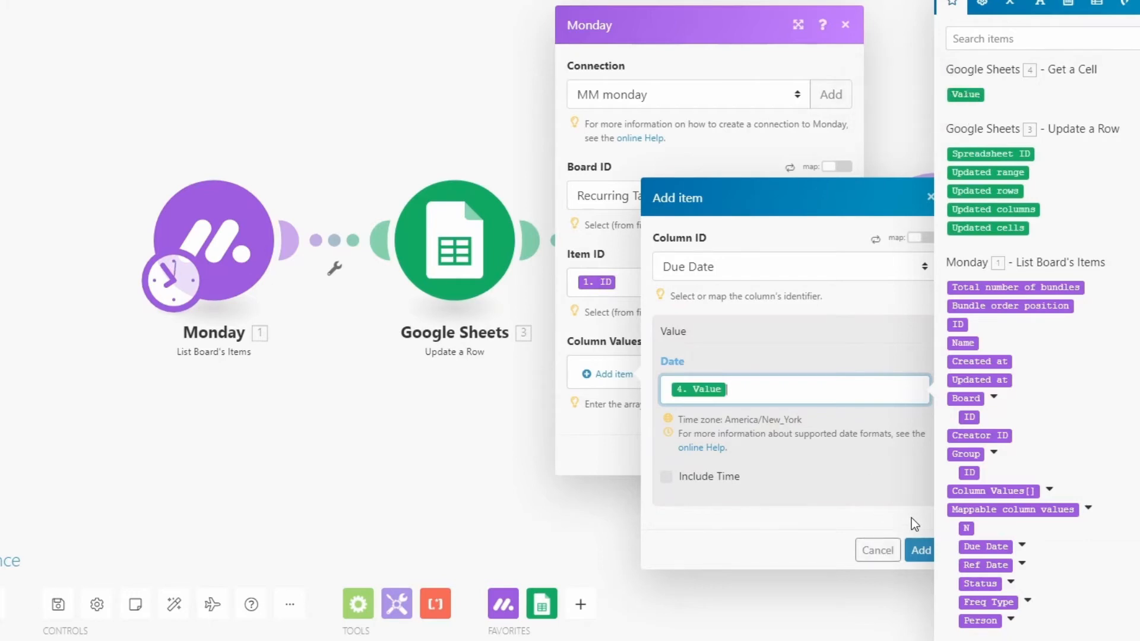
{"action": "left_click", "coordinate": [920, 551]}
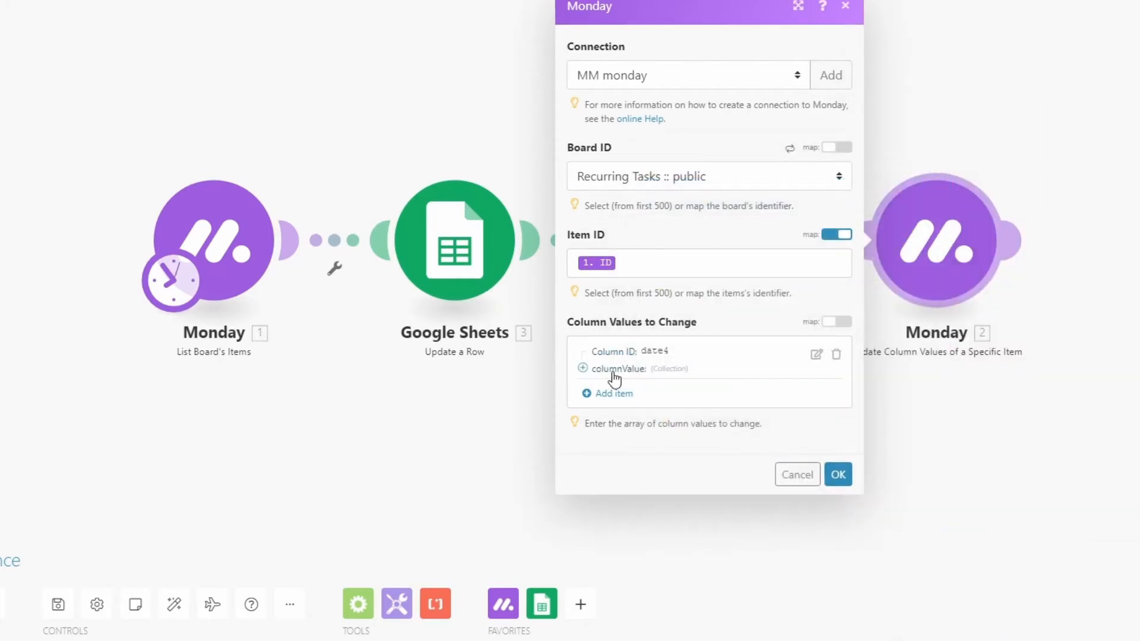
Add a Status column change to the Monday update module with the label Not Started, and save the module
{"action": "left_click", "coordinate": [590, 394]}
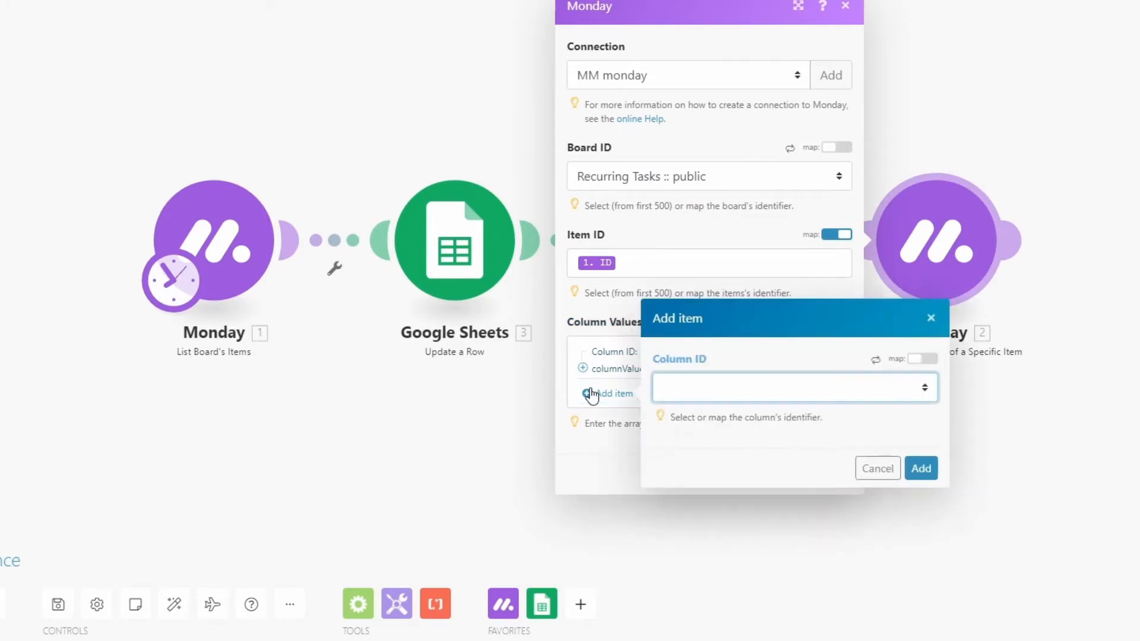
{"action": "left_click", "coordinate": [751, 386]}
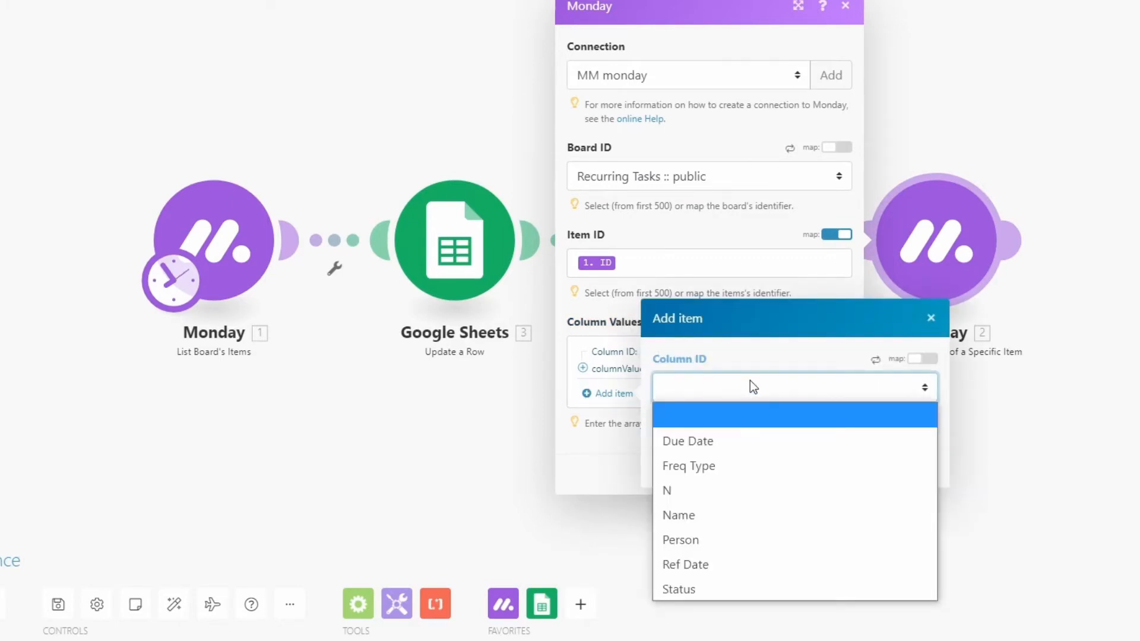
{"action": "left_click", "coordinate": [700, 588]}
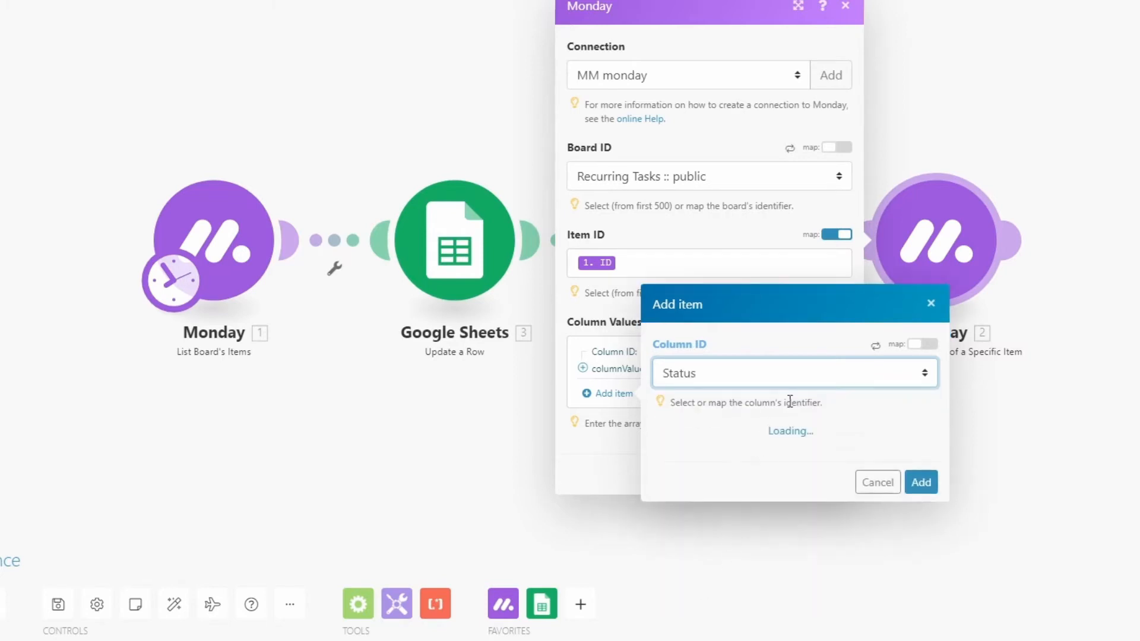
{"action": "left_click", "coordinate": [766, 450]}
{"action": "left_click", "coordinate": [704, 528]}
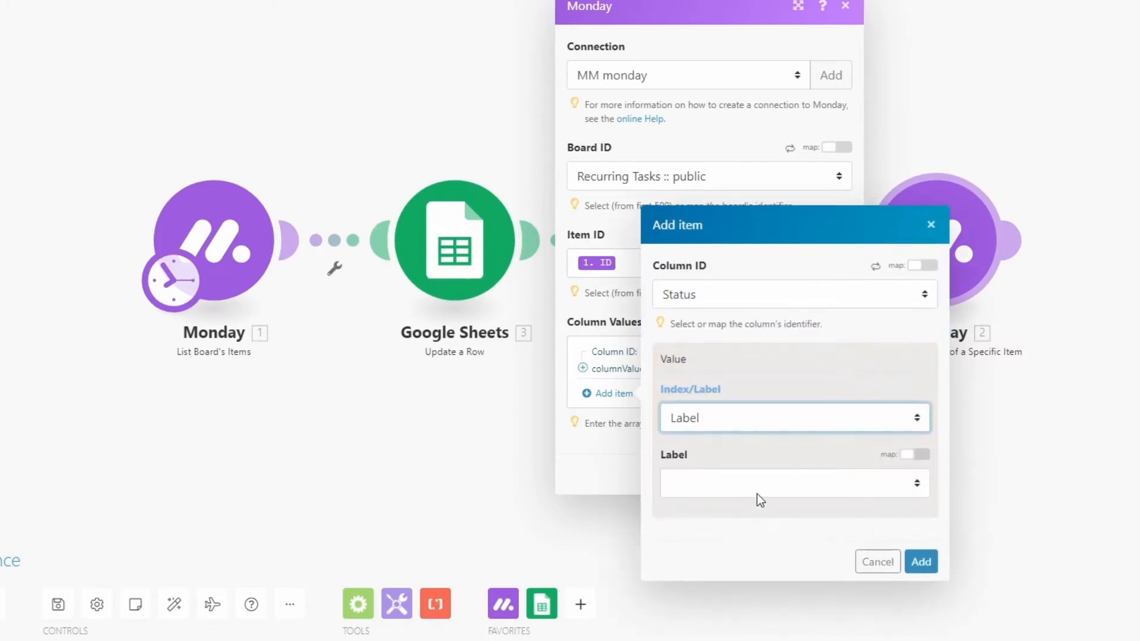
{"action": "left_click", "coordinate": [767, 485]}
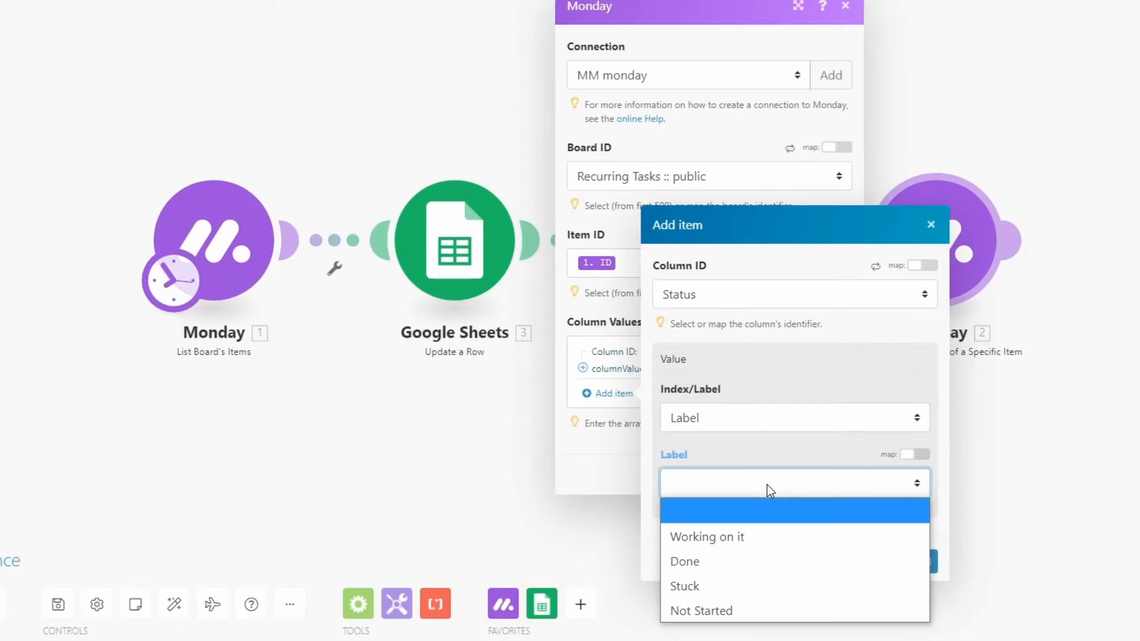
{"action": "left_click", "coordinate": [717, 611]}
{"action": "left_click", "coordinate": [922, 561]}
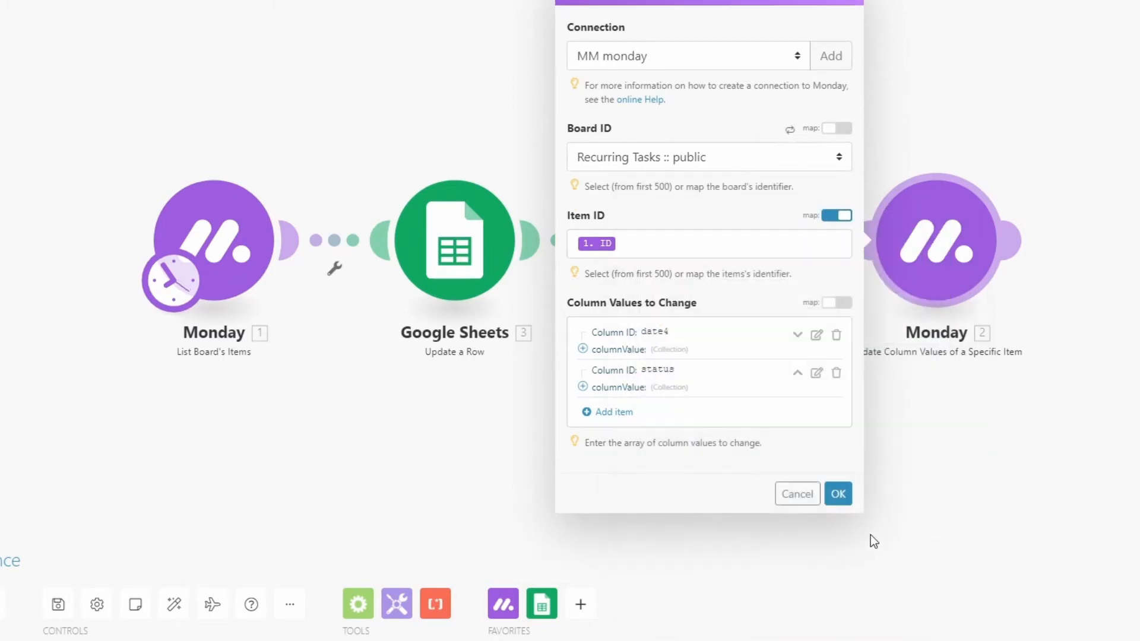
{"action": "left_click", "coordinate": [837, 495]}
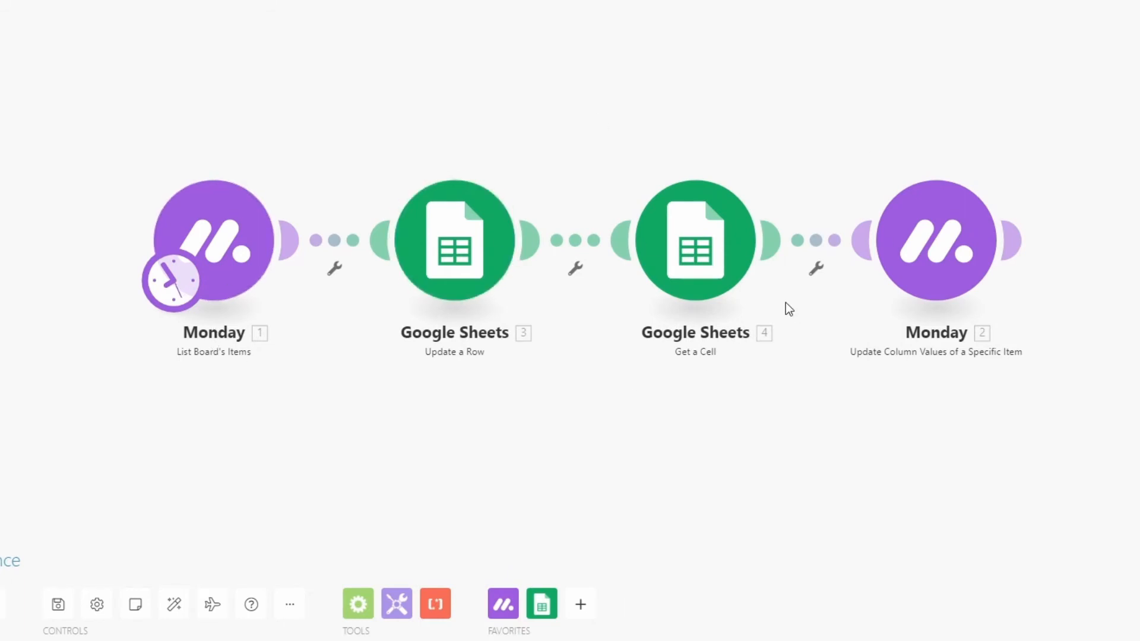
Set up a filter between List Board's Items and Update a Row requiring Status Text to equal done (case insensitive)
{"action": "left_click", "coordinate": [336, 245]}
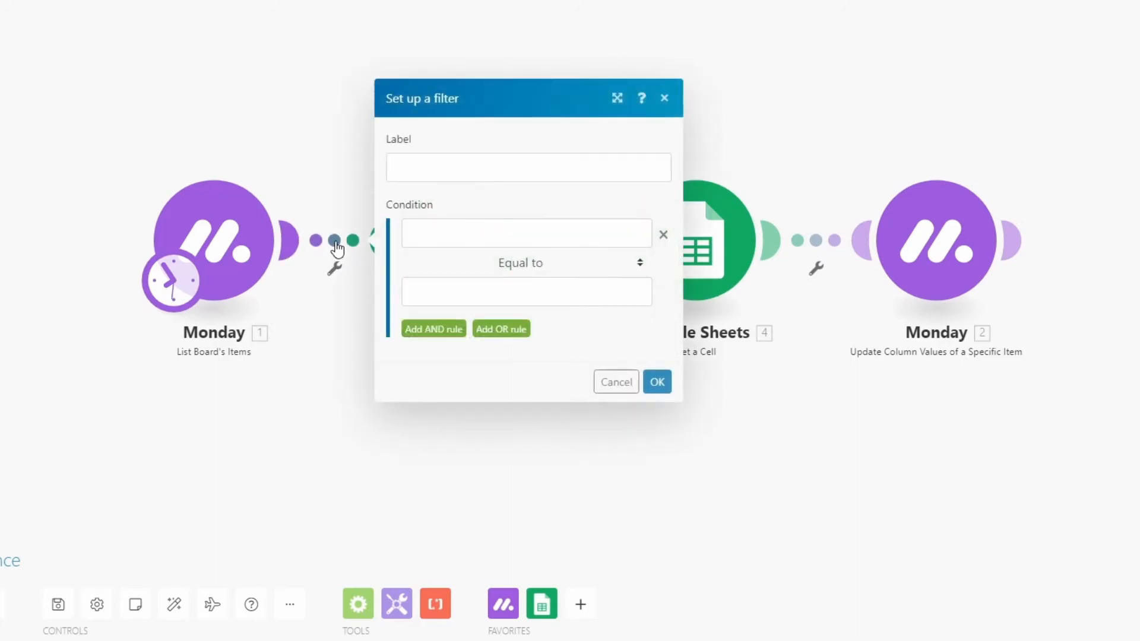
{"action": "left_click", "coordinate": [427, 231]}
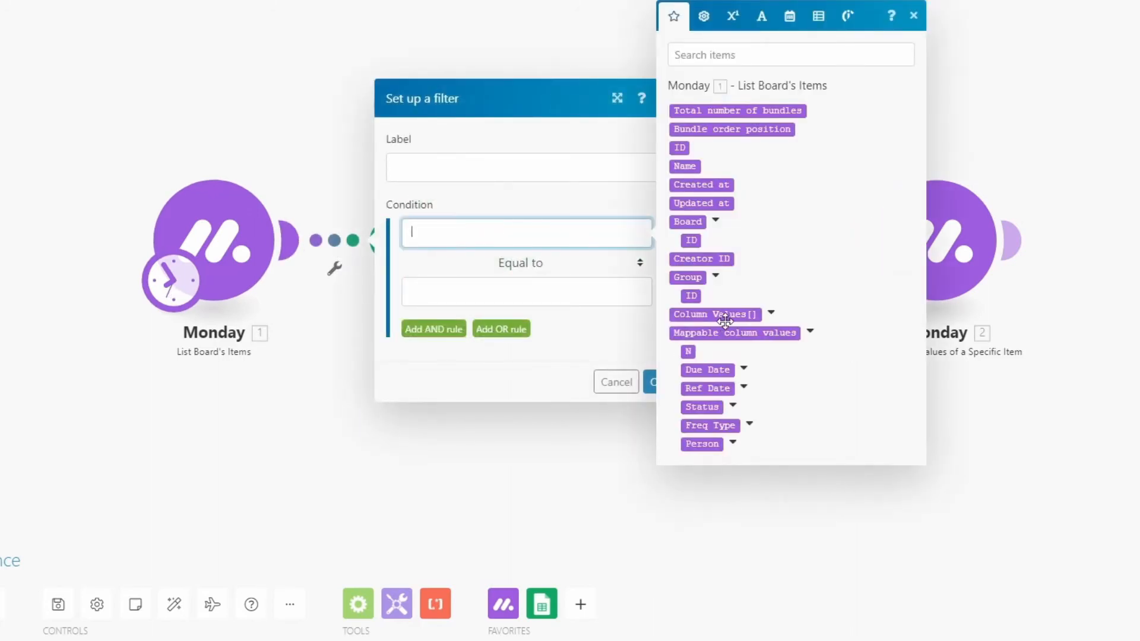
{"action": "left_click", "coordinate": [732, 406]}
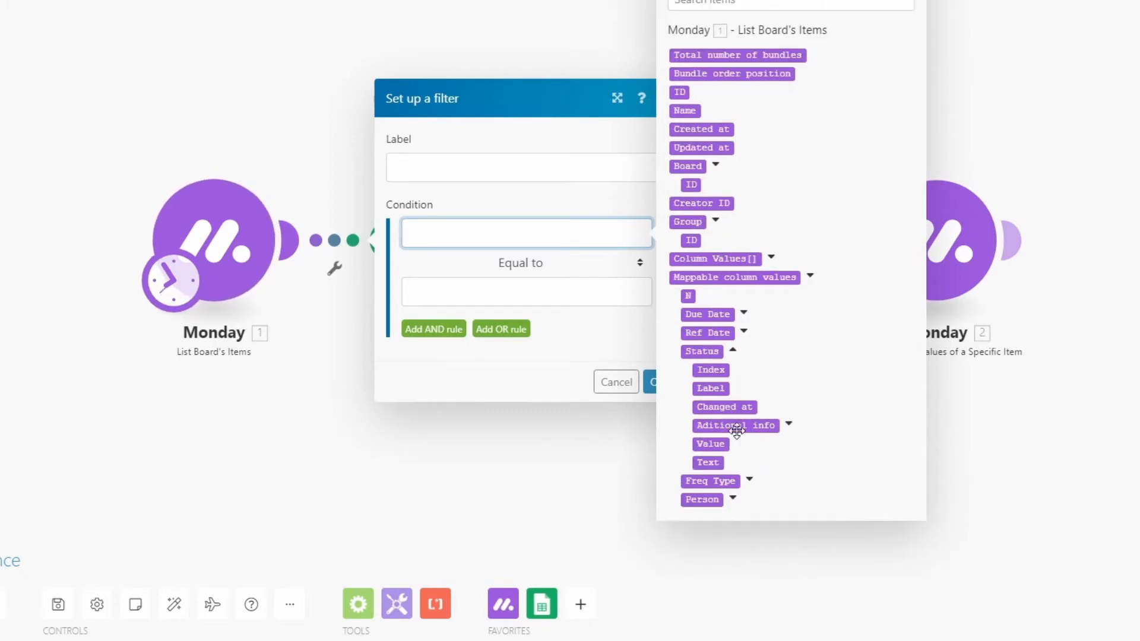
{"action": "left_click", "coordinate": [711, 461]}
{"action": "left_click_drag", "start_coordinate": [712, 461], "coordinate": [526, 233]}
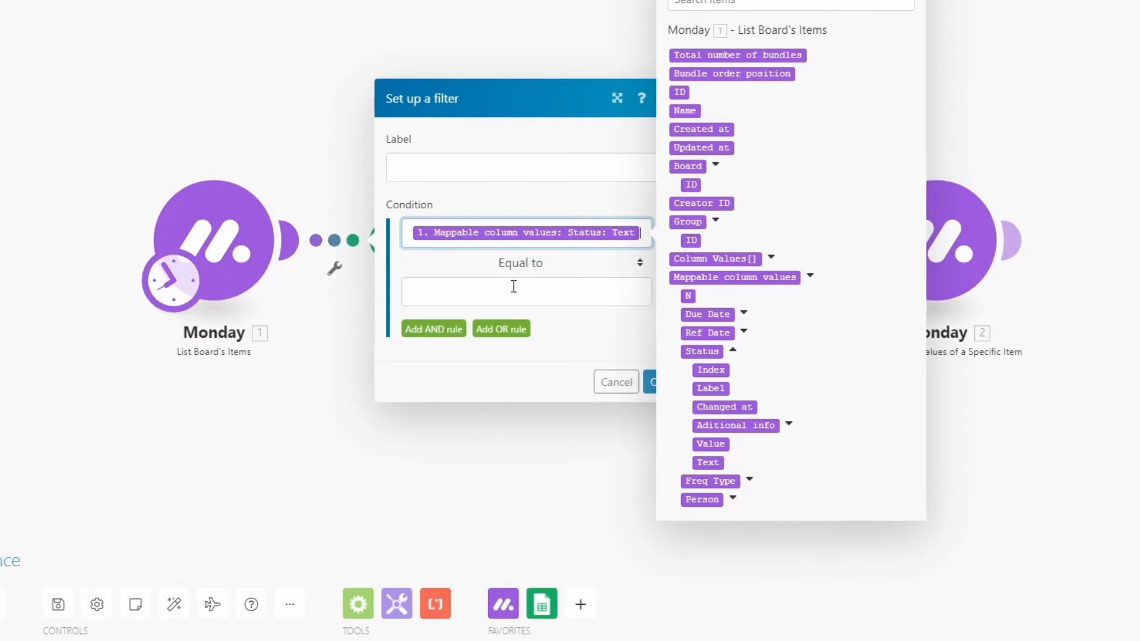
{"action": "left_click", "coordinate": [528, 263]}
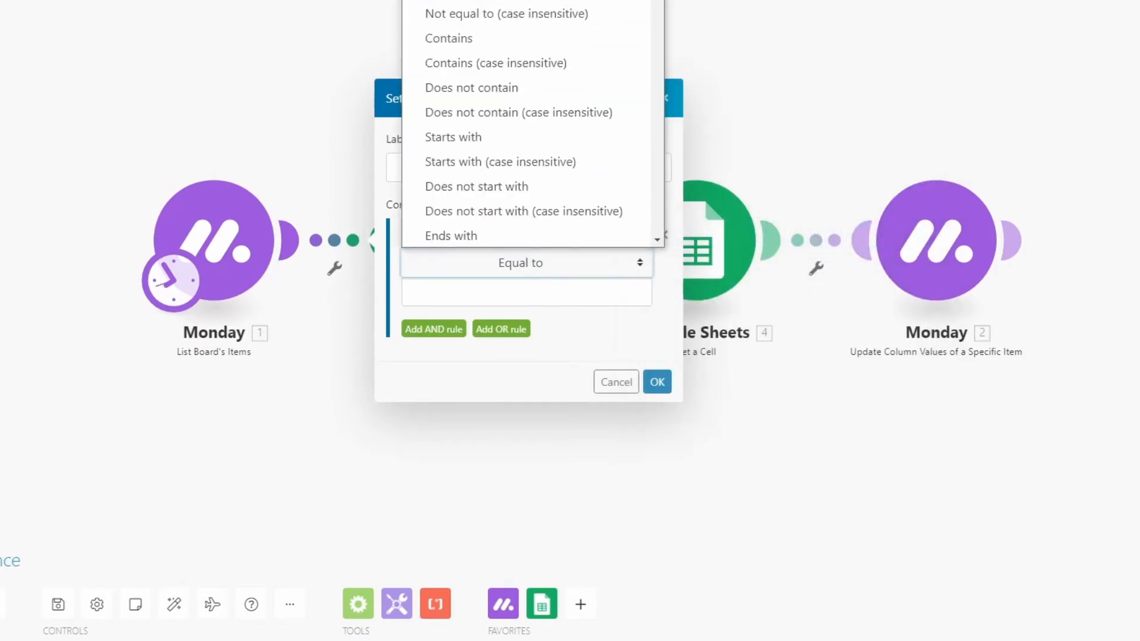
{"action": "left_click", "coordinate": [534, 0]}
{"action": "left_click", "coordinate": [532, 294]}
{"action": "type", "text": "done"}
Add an AND rule to the filter's done condition requiring the Freq Type Text value to exist
{"action": "left_click", "coordinate": [433, 329]}
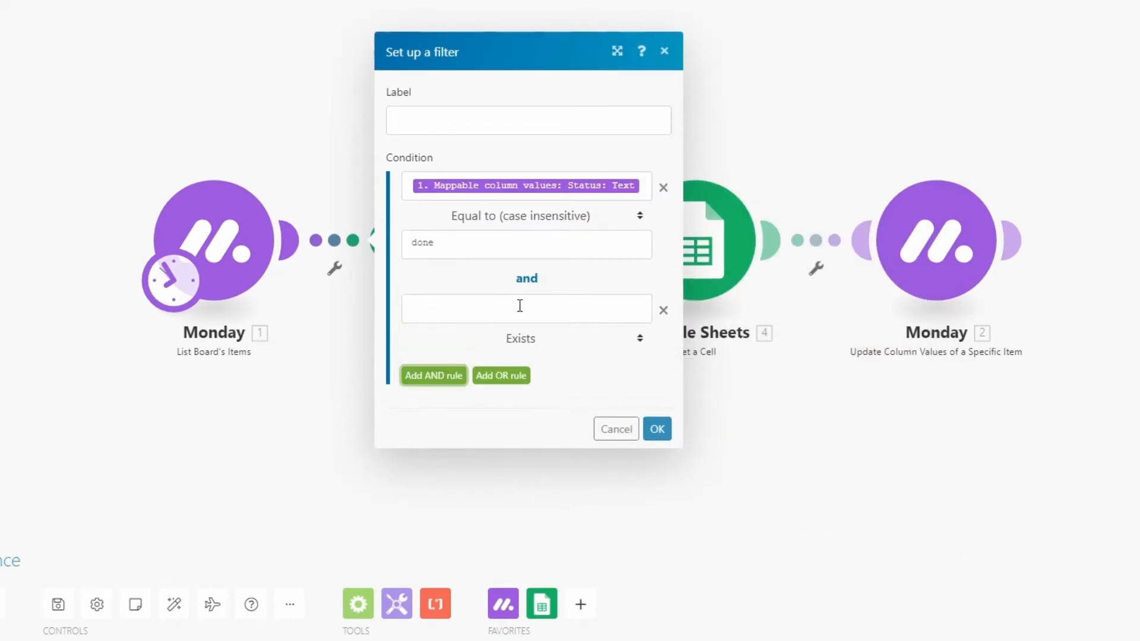
{"action": "left_click", "coordinate": [520, 311]}
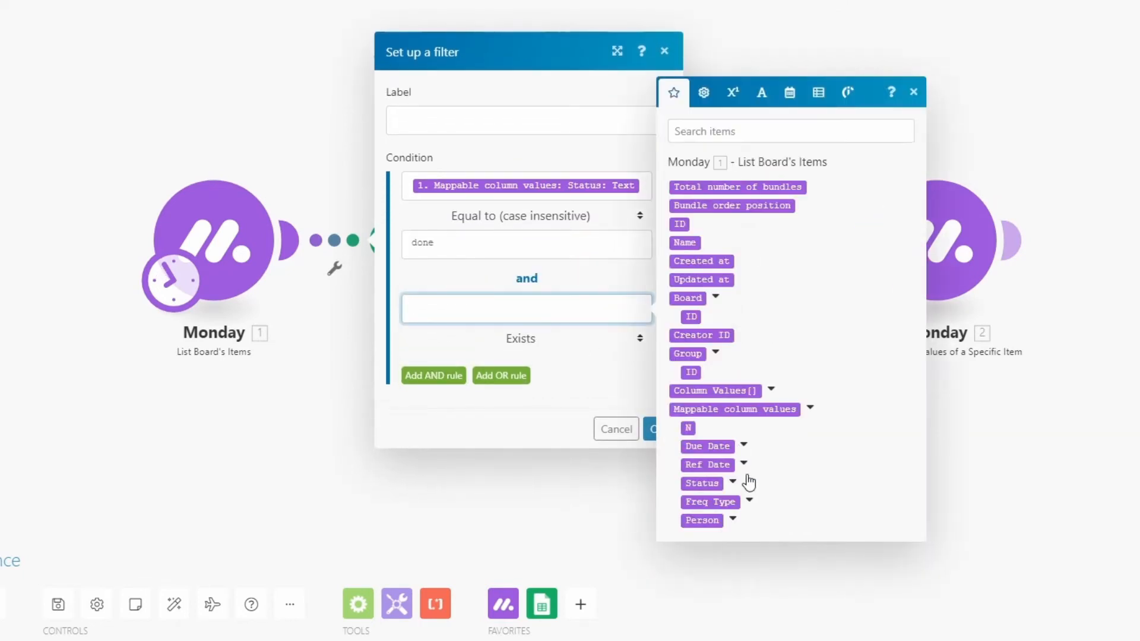
{"action": "left_click", "coordinate": [748, 503]}
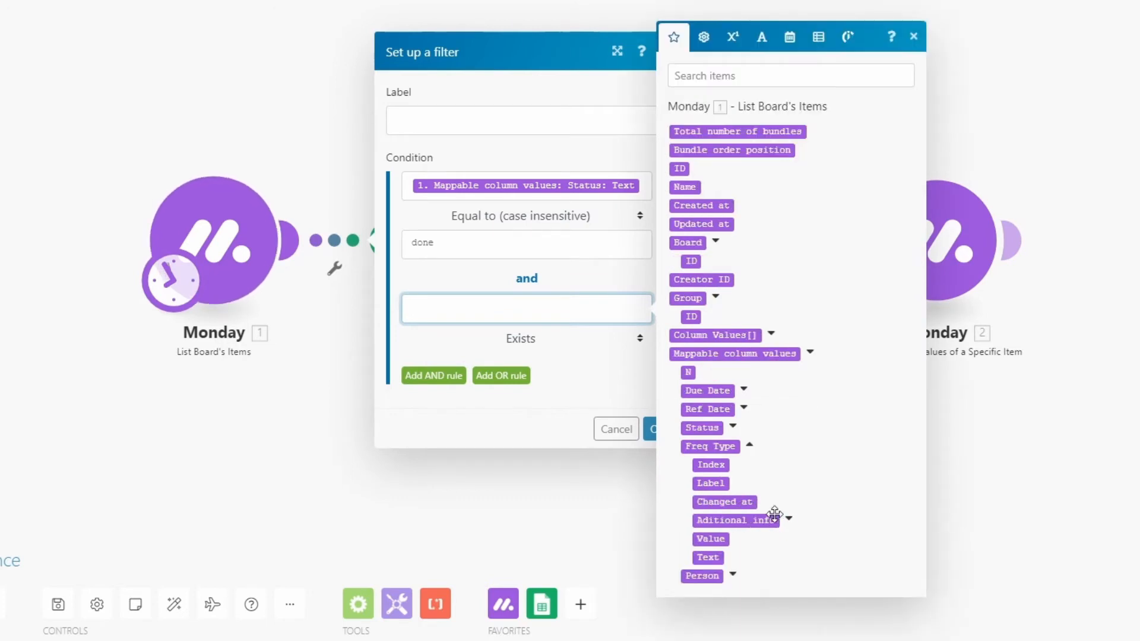
{"action": "left_click", "coordinate": [705, 559]}
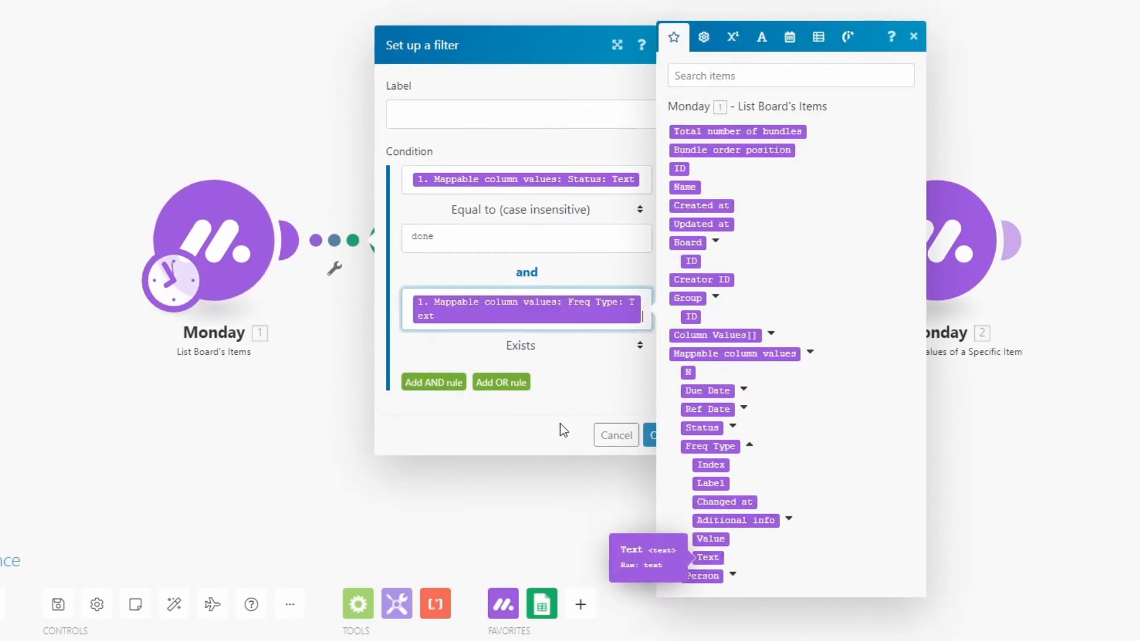
{"action": "left_click", "coordinate": [533, 346]}
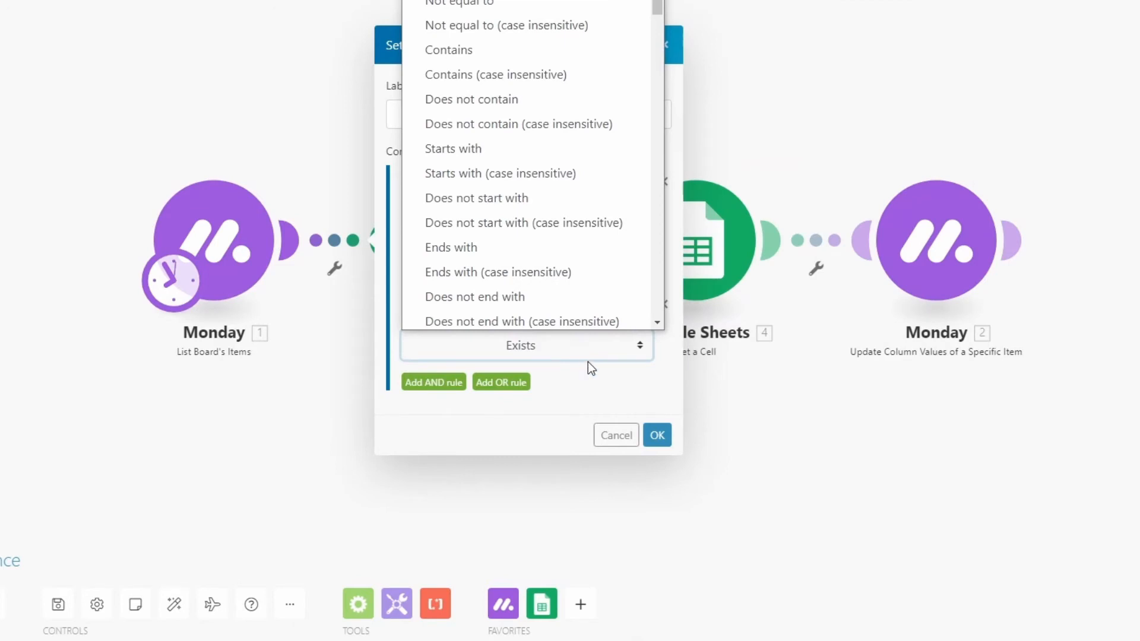
{"action": "left_click", "coordinate": [595, 377]}
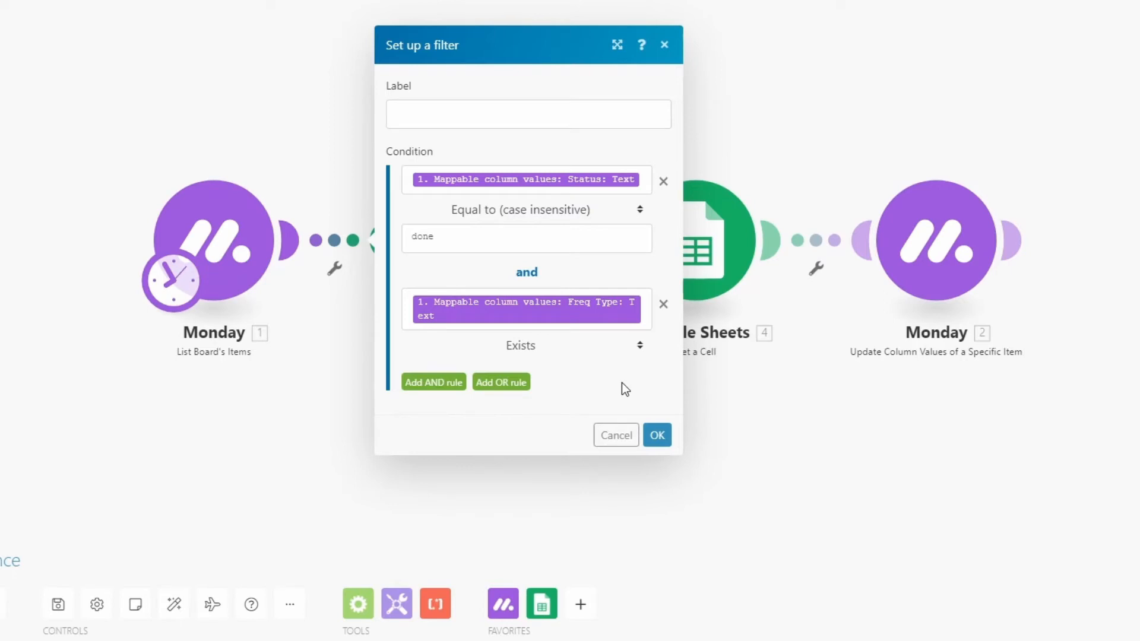
Add an OR rule to the filter requiring Status Text to equal not started (case insensitive)
{"action": "left_click", "coordinate": [508, 383]}
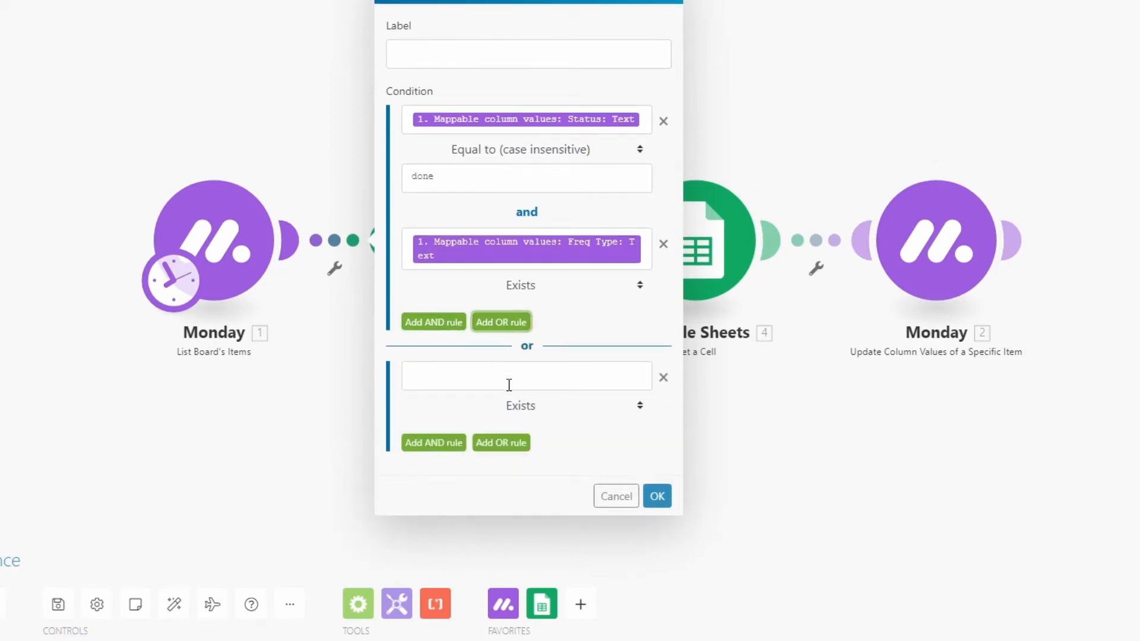
{"action": "left_click", "coordinate": [508, 380]}
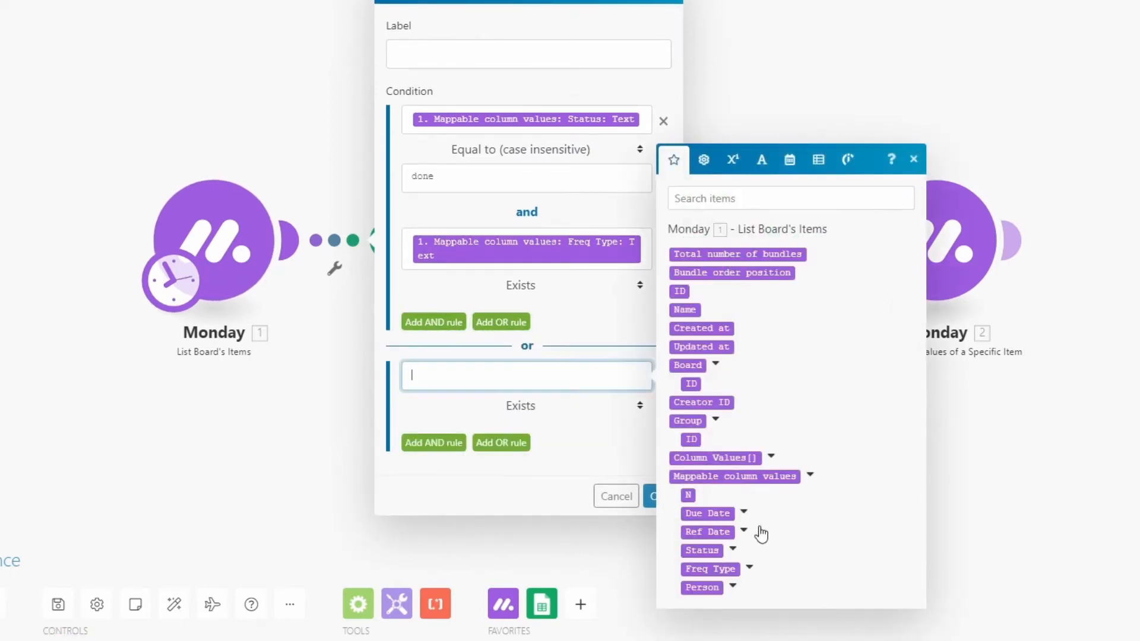
{"action": "left_click", "coordinate": [734, 550]}
{"action": "left_click", "coordinate": [710, 583]}
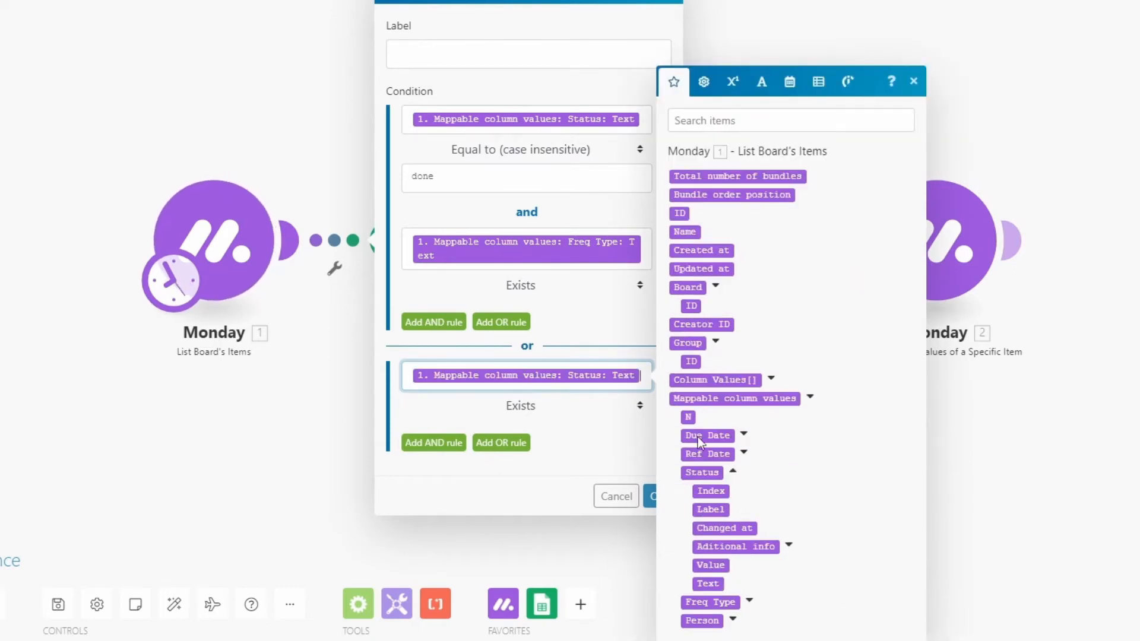
{"action": "left_click", "coordinate": [521, 410]}
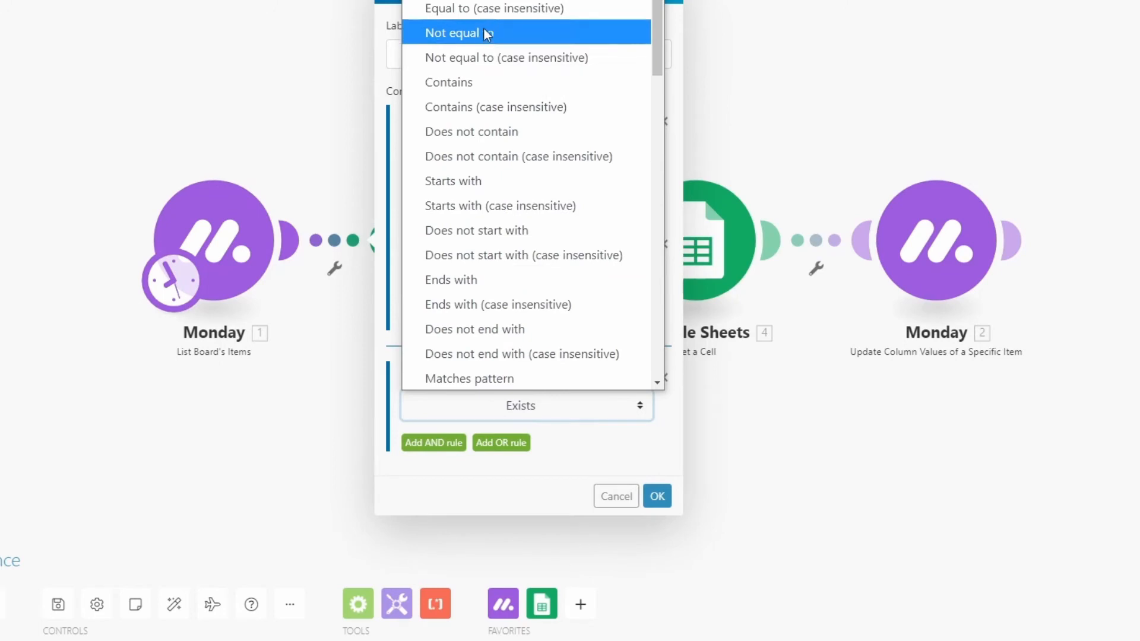
{"action": "left_click", "coordinate": [493, 10]}
{"action": "left_click", "coordinate": [496, 420]}
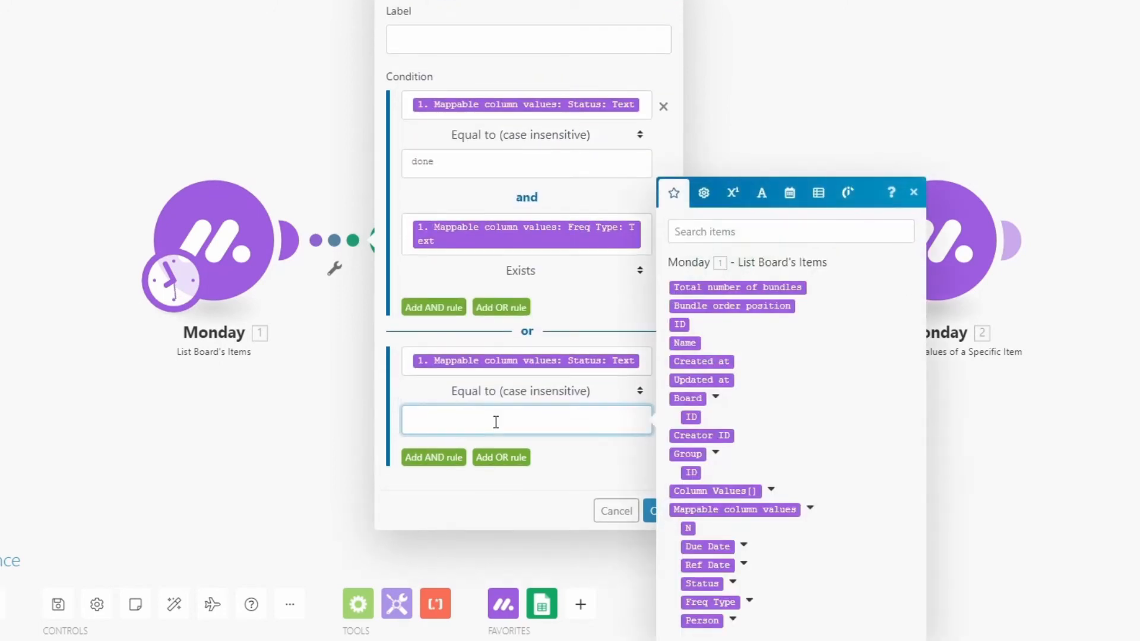
{"action": "type", "text": "not started"}
Add an AND rule to the not started condition requiring the Freq Type Text value to exist
{"action": "left_click", "coordinate": [435, 457]}
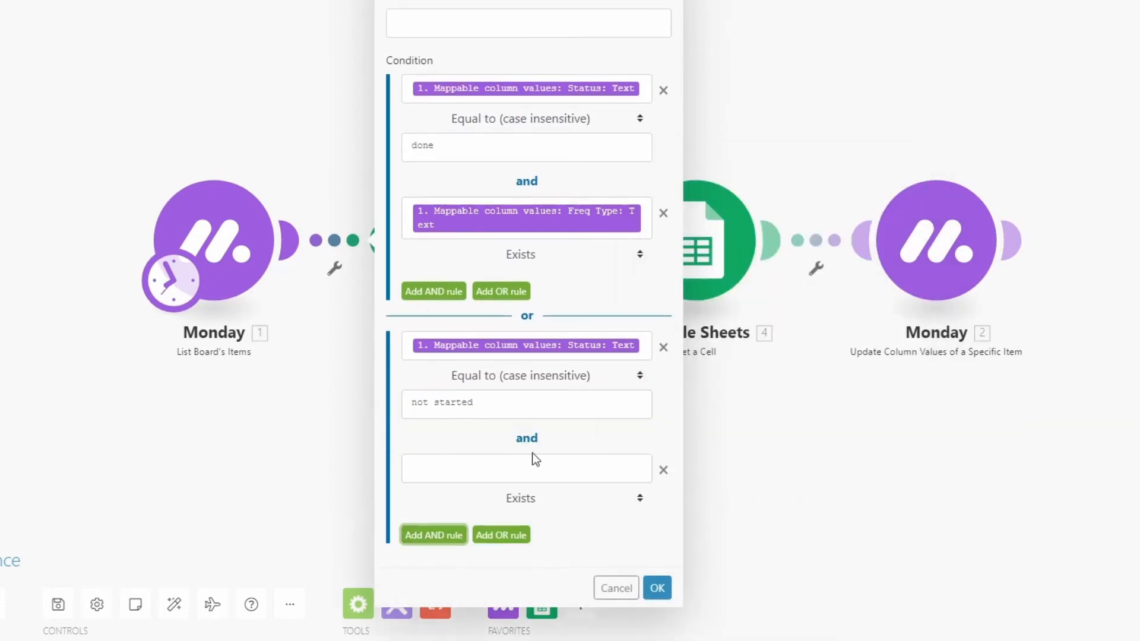
{"action": "left_click", "coordinate": [592, 462]}
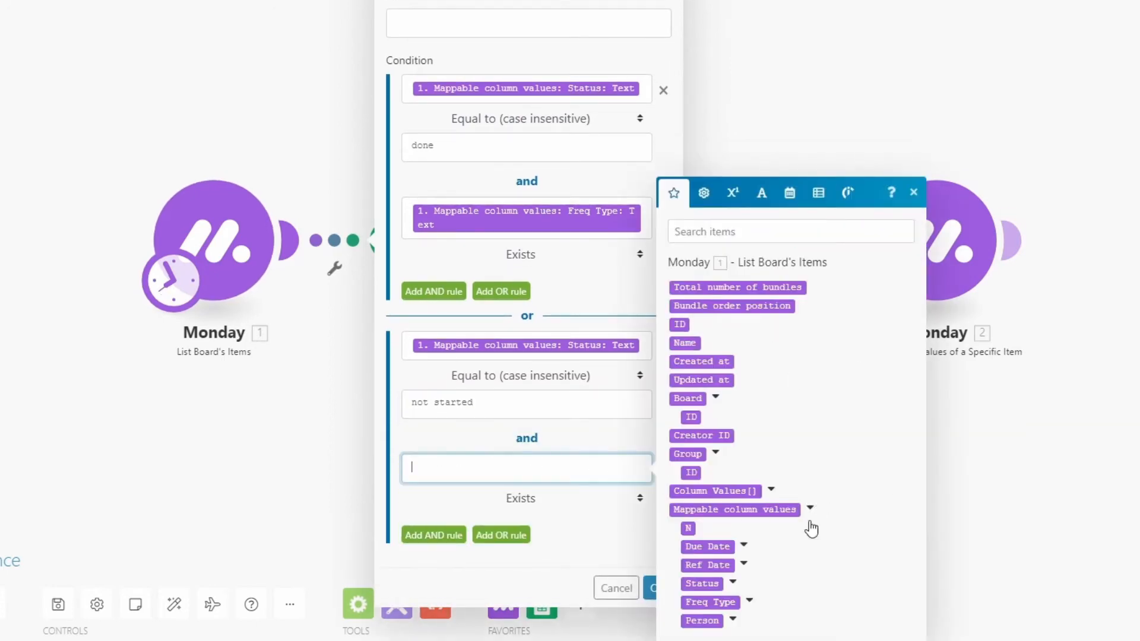
{"action": "left_click", "coordinate": [750, 600]}
{"action": "left_click", "coordinate": [708, 602]}
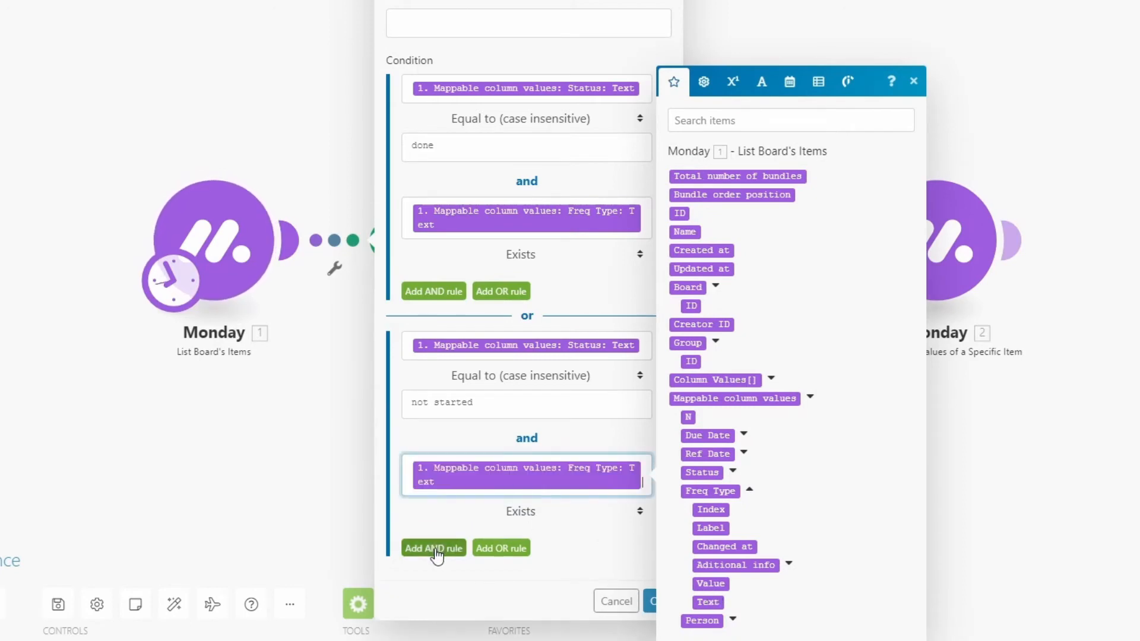
Add another AND rule to the not started group with the Due Date's Date value and the operator Does not exist
{"action": "left_click", "coordinate": [434, 549]}
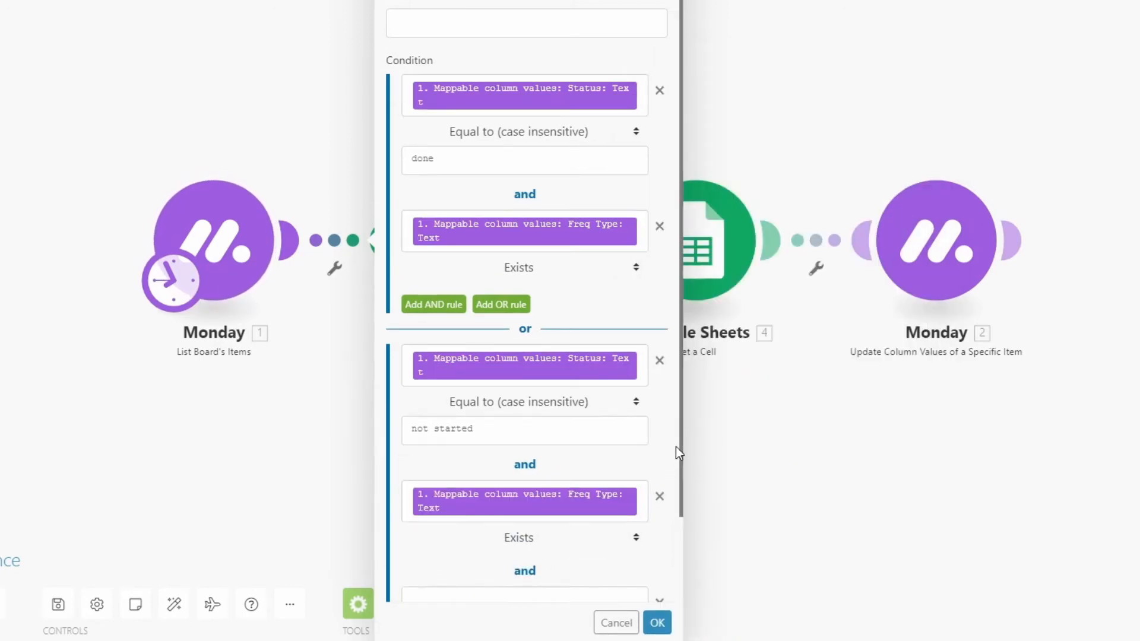
{"action": "left_click_drag", "start_coordinate": [682, 443], "coordinate": [679, 517]}
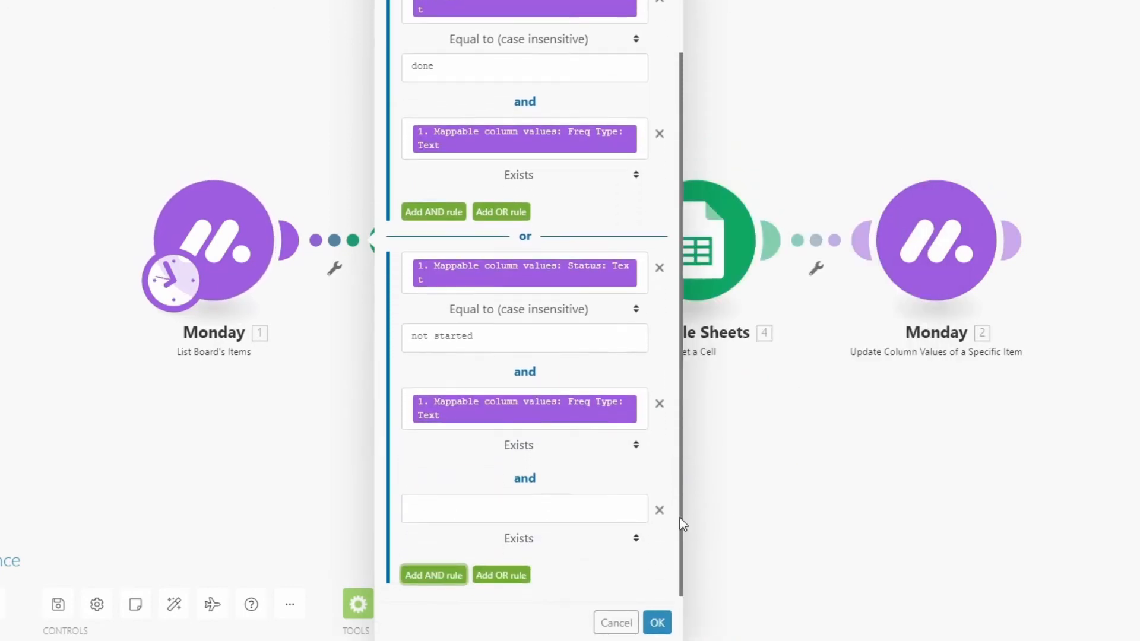
{"action": "left_click", "coordinate": [586, 510]}
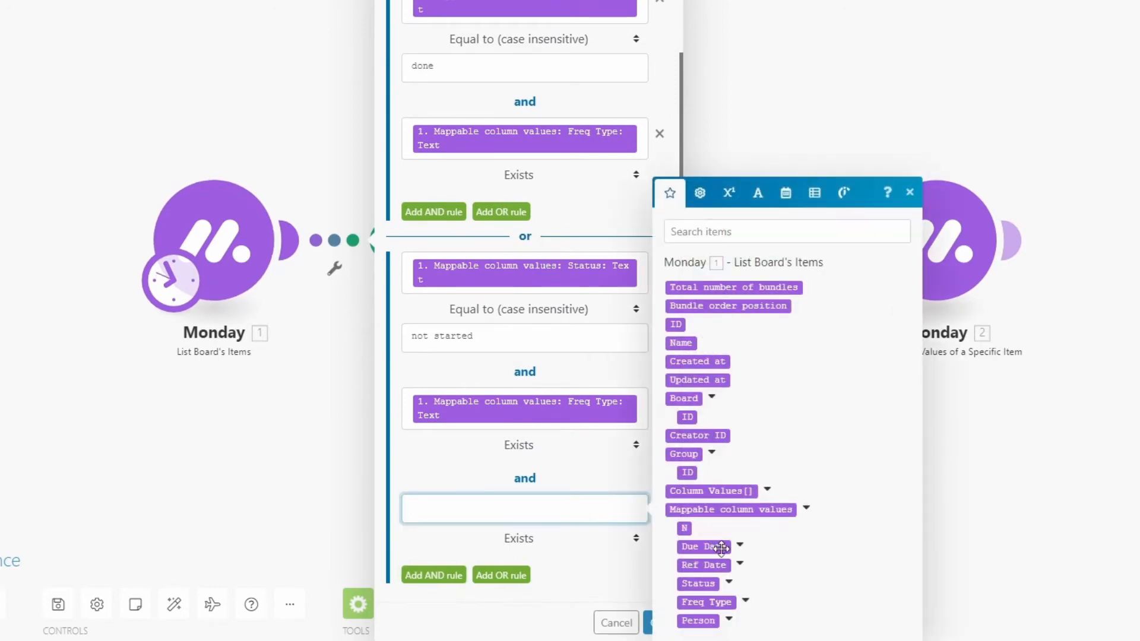
{"action": "left_click", "coordinate": [739, 547]}
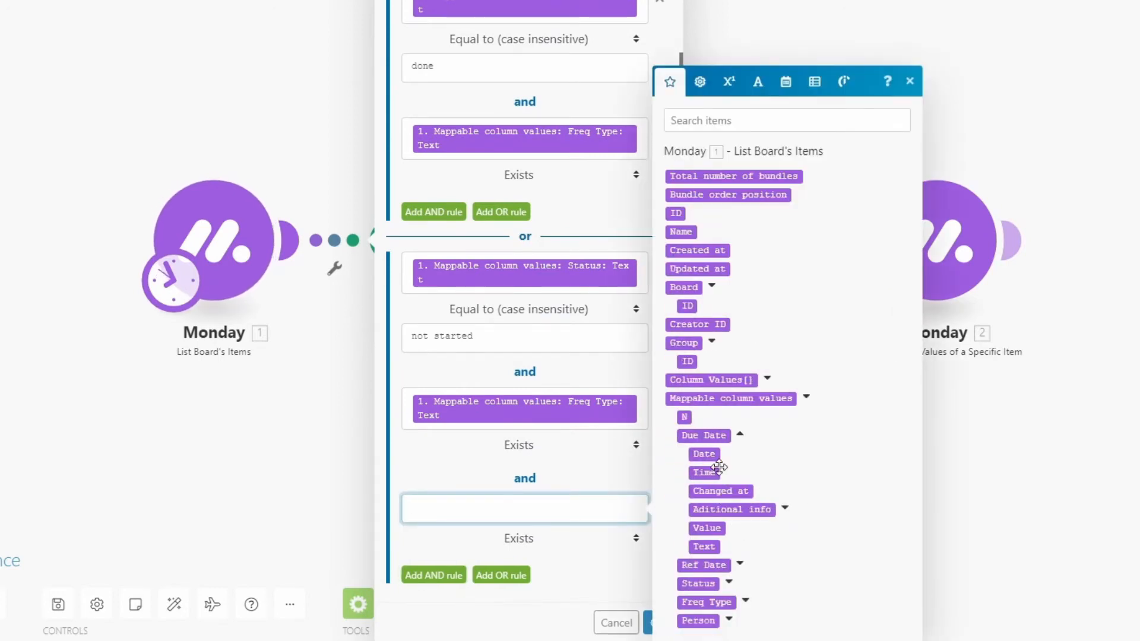
{"action": "left_click_drag", "start_coordinate": [709, 453], "coordinate": [588, 510]}
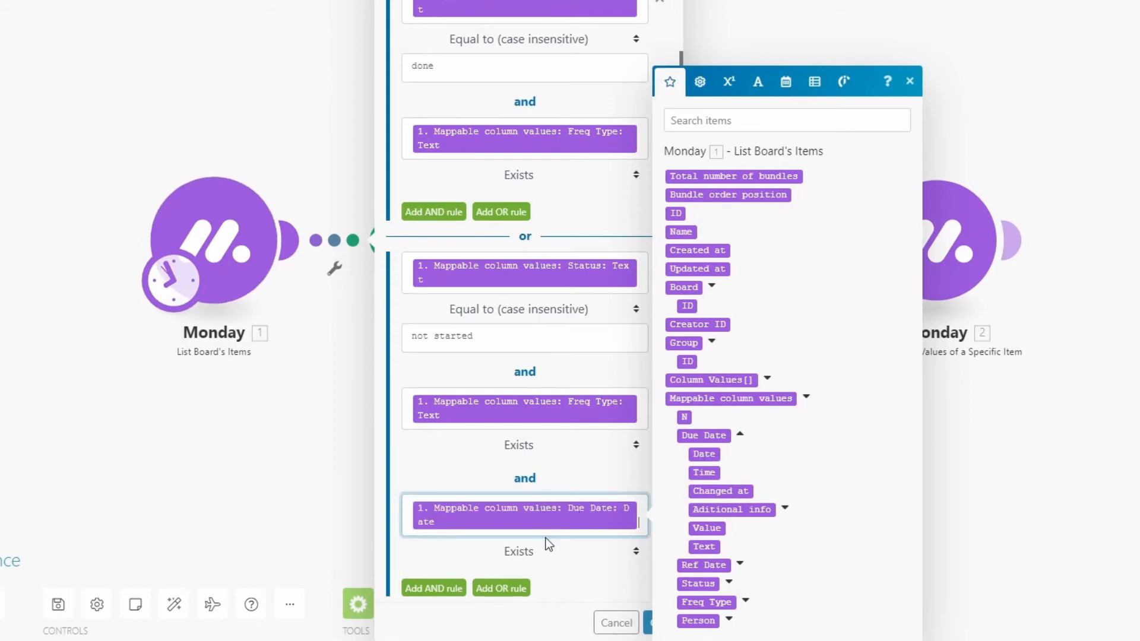
{"action": "left_click", "coordinate": [540, 551]}
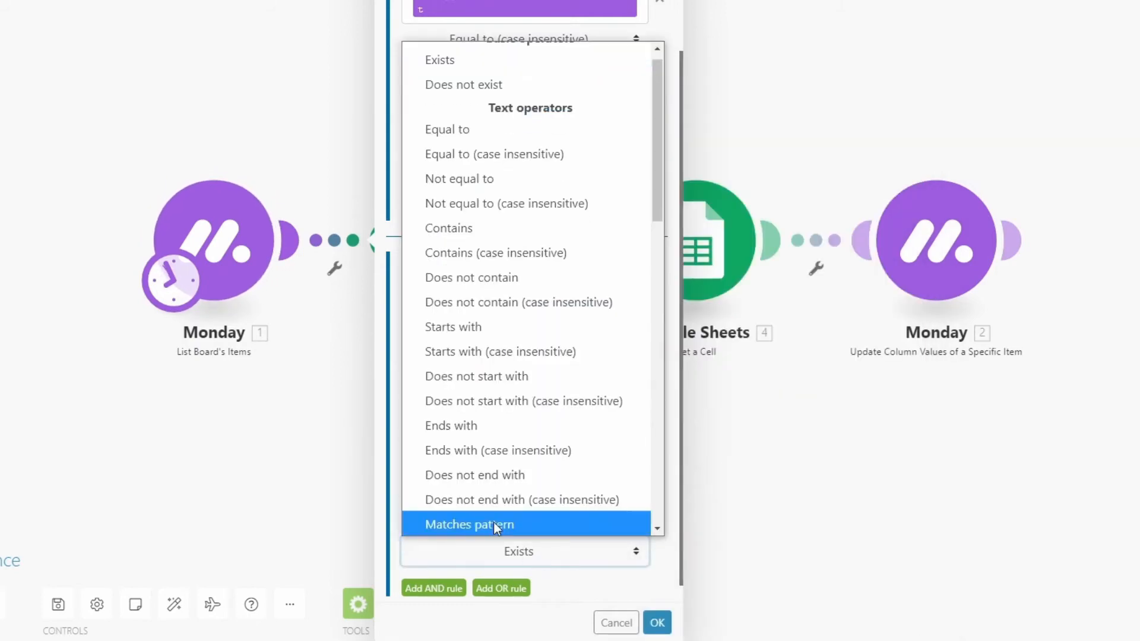
{"action": "left_click", "coordinate": [494, 86]}
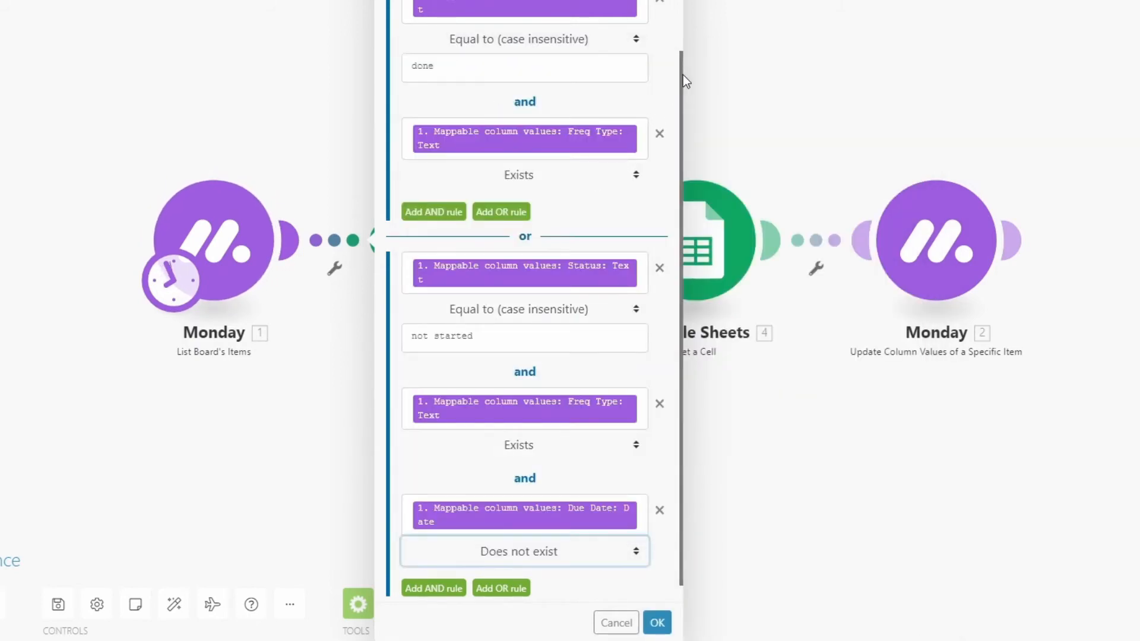
Add a further OR rule to the filter with Status Text set to Does not exist
{"action": "left_click_drag", "start_coordinate": [682, 73], "coordinate": [681, 189]}
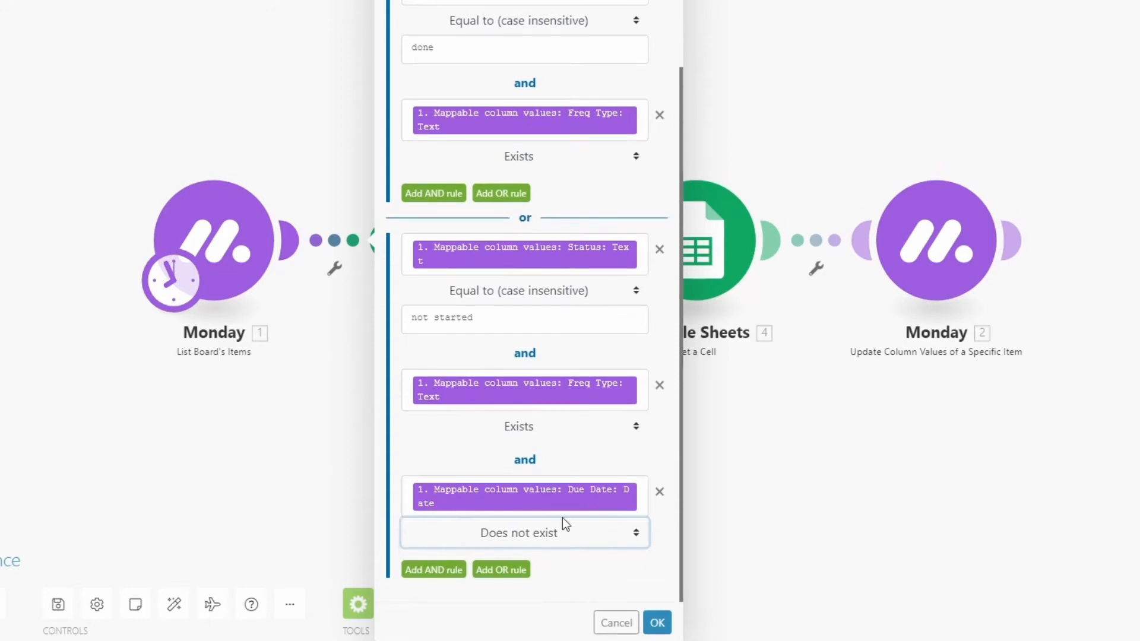
{"action": "left_click", "coordinate": [501, 571]}
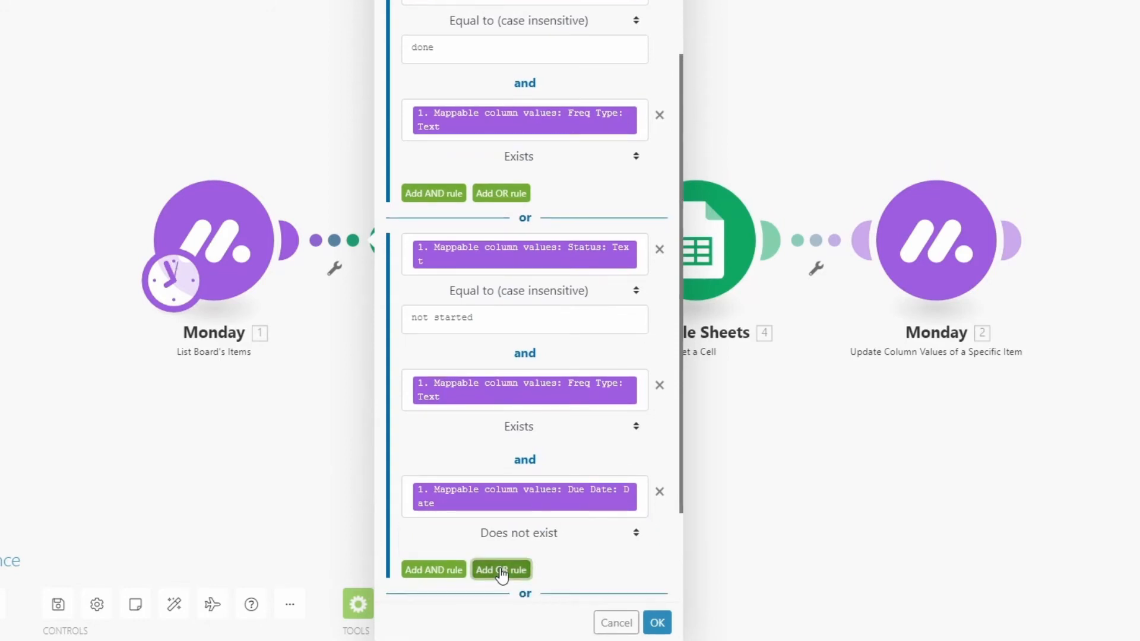
{"action": "left_click_drag", "start_coordinate": [682, 95], "coordinate": [678, 230]}
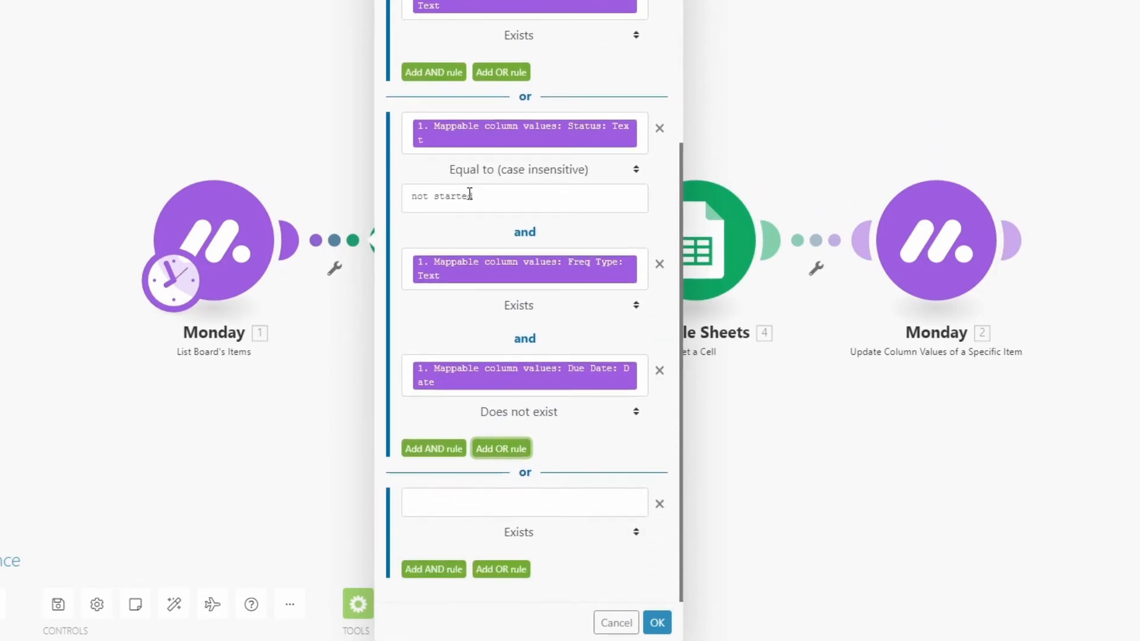
{"action": "left_click", "coordinate": [529, 504]}
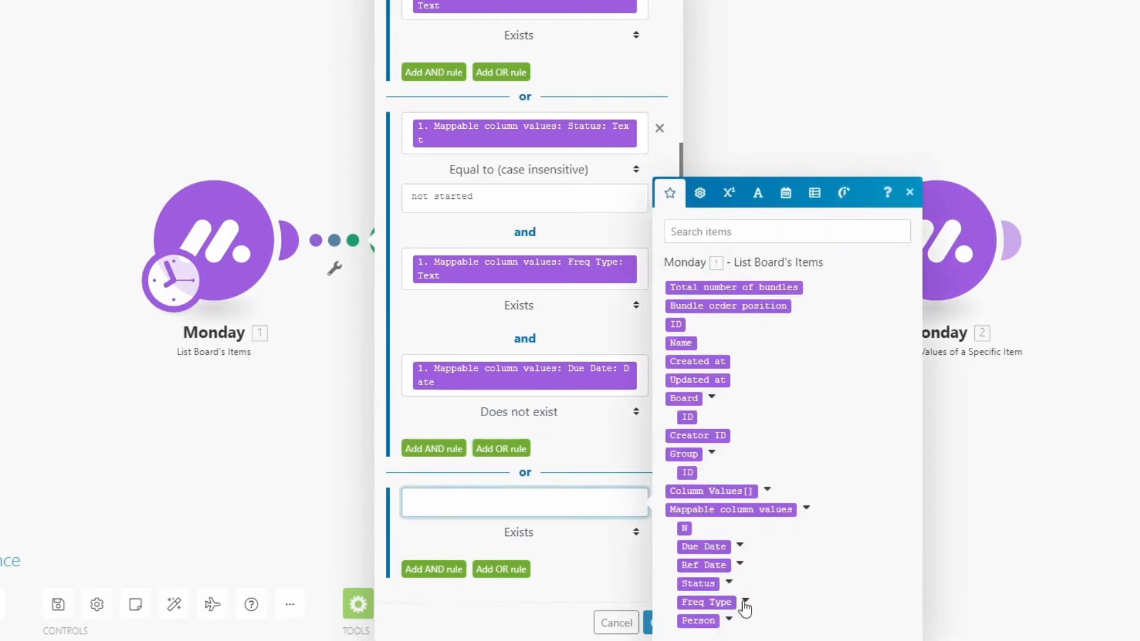
{"action": "left_click", "coordinate": [729, 582]}
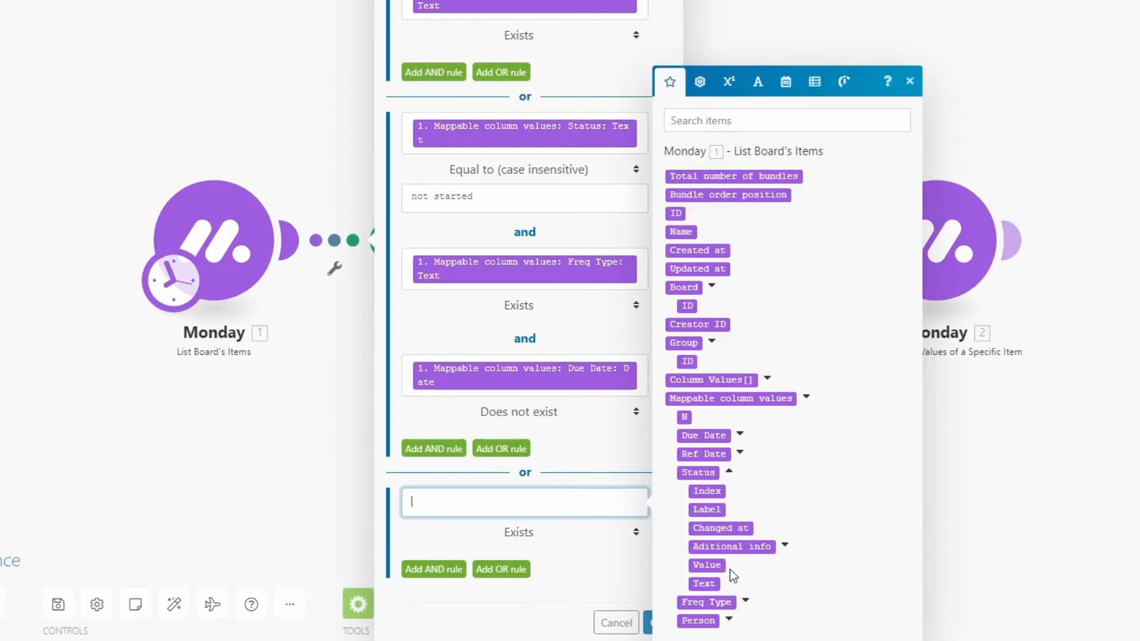
{"action": "left_click", "coordinate": [703, 584]}
{"action": "left_click", "coordinate": [519, 545]}
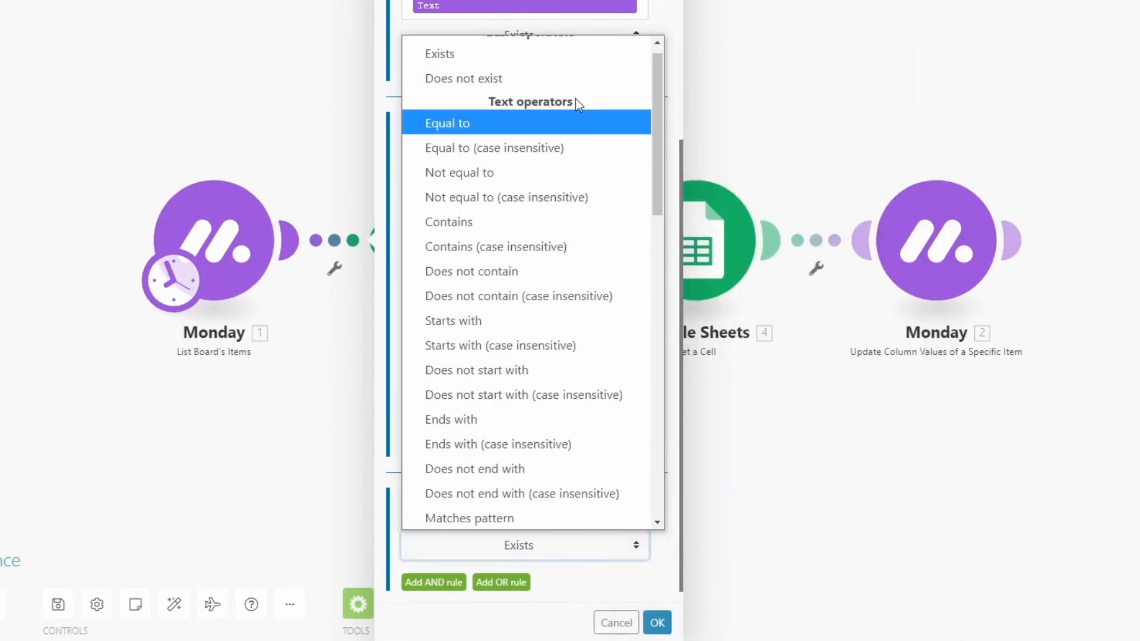
{"action": "left_click", "coordinate": [511, 78]}
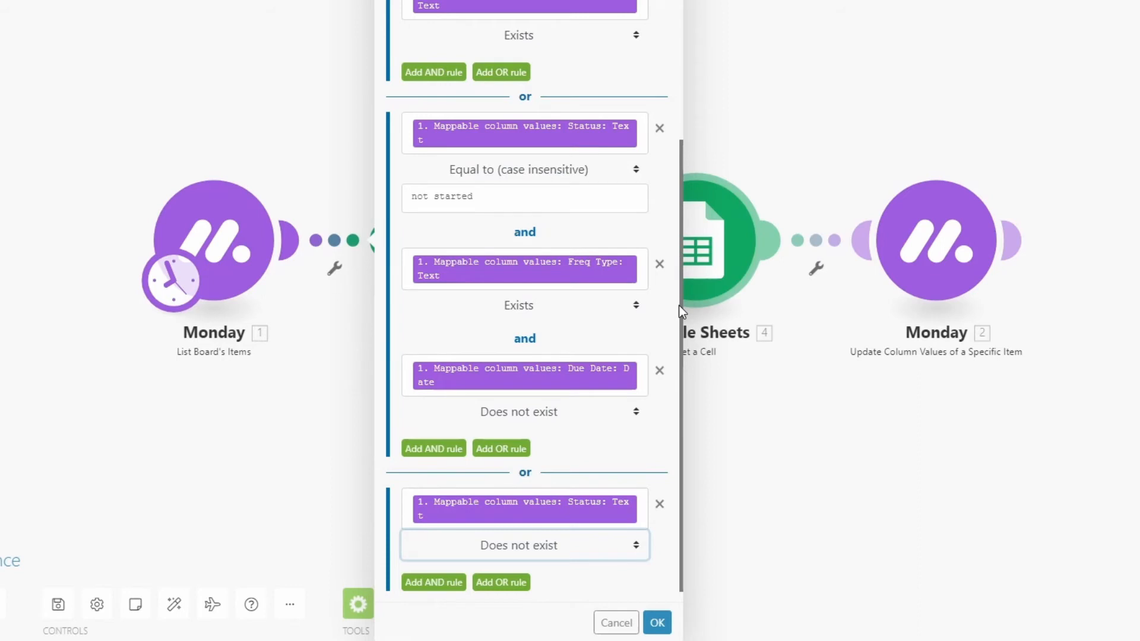
Add an AND rule to the missing-status group requiring the Freq Type Text value to exist
{"action": "scroll", "coordinate": [682, 311], "scroll_direction": "down", "scroll_amount": 1}
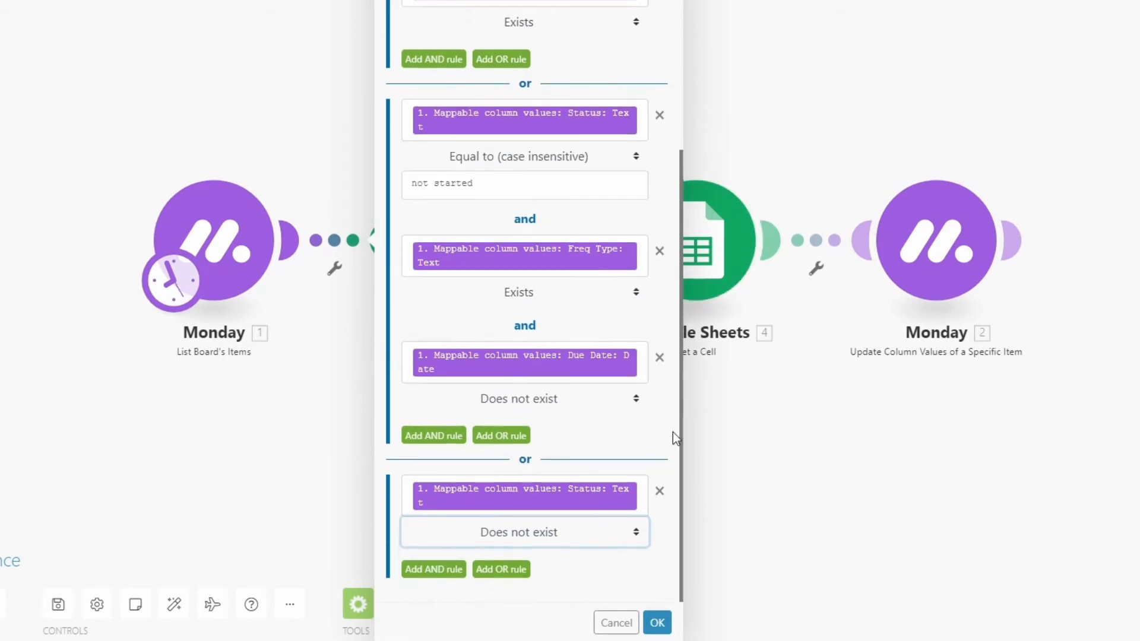
{"action": "left_click", "coordinate": [611, 571]}
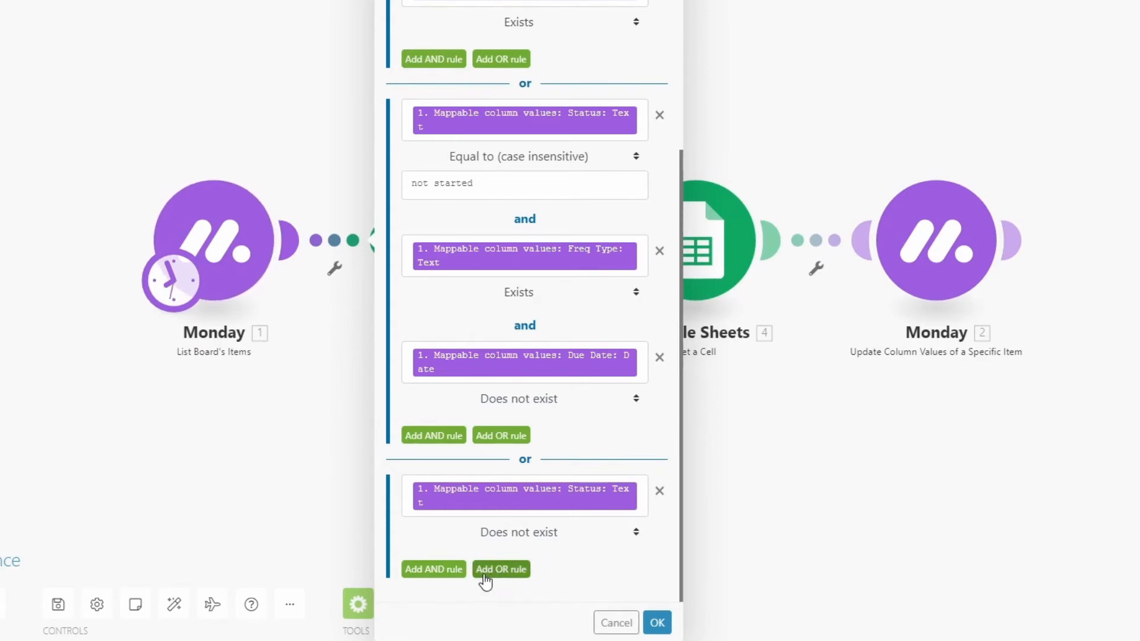
{"action": "left_click", "coordinate": [433, 570]}
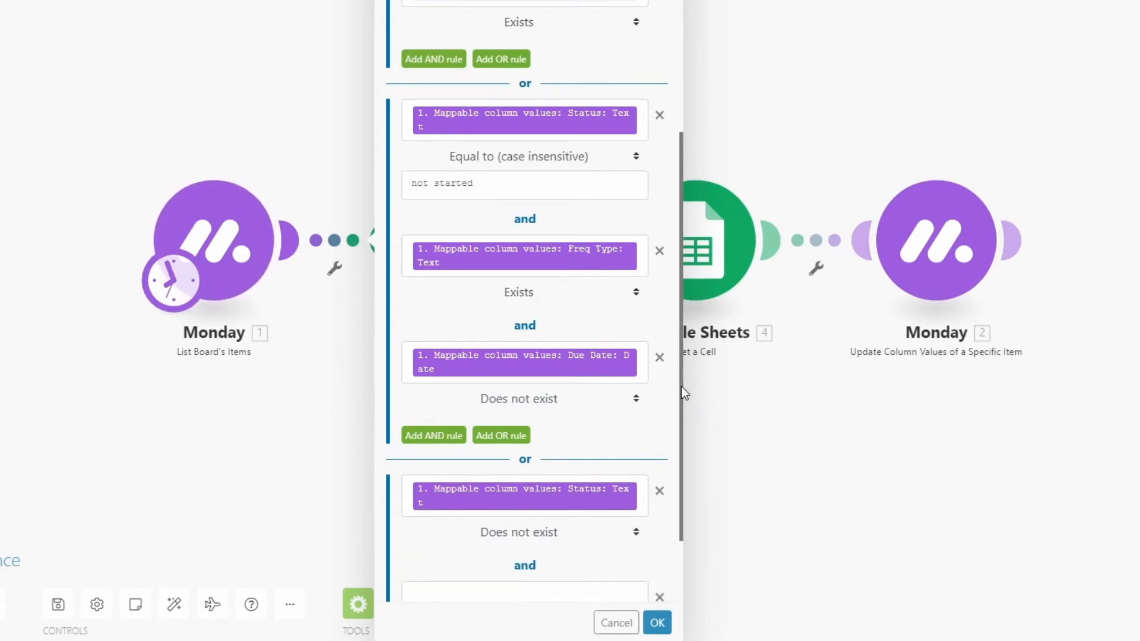
{"action": "scroll", "coordinate": [681, 387], "scroll_direction": "down", "scroll_amount": 2}
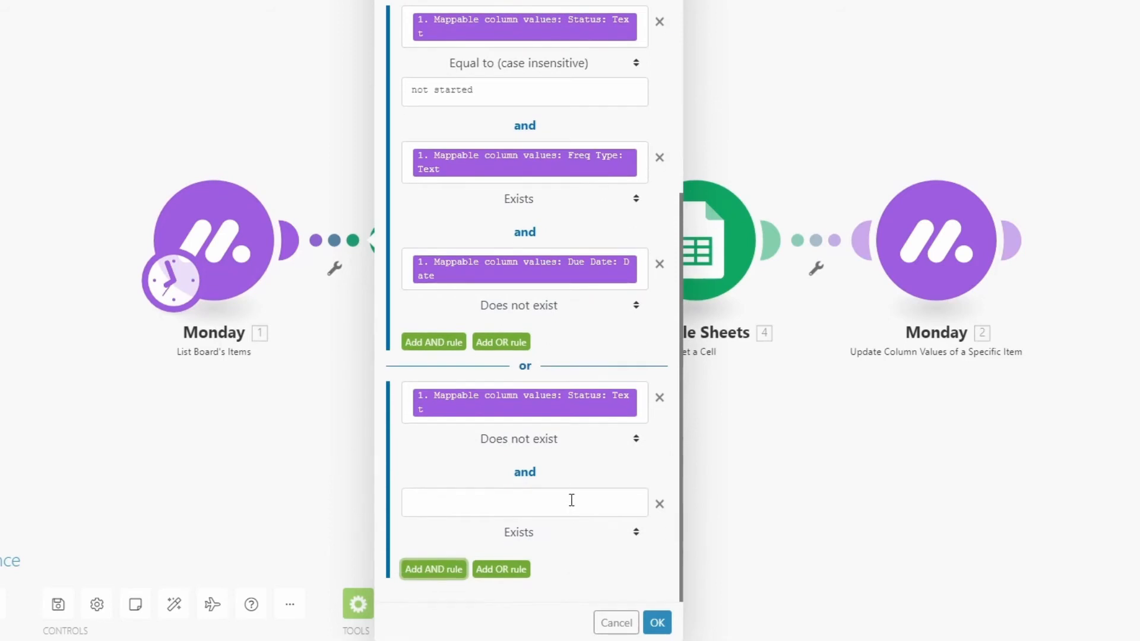
{"action": "left_click", "coordinate": [571, 500]}
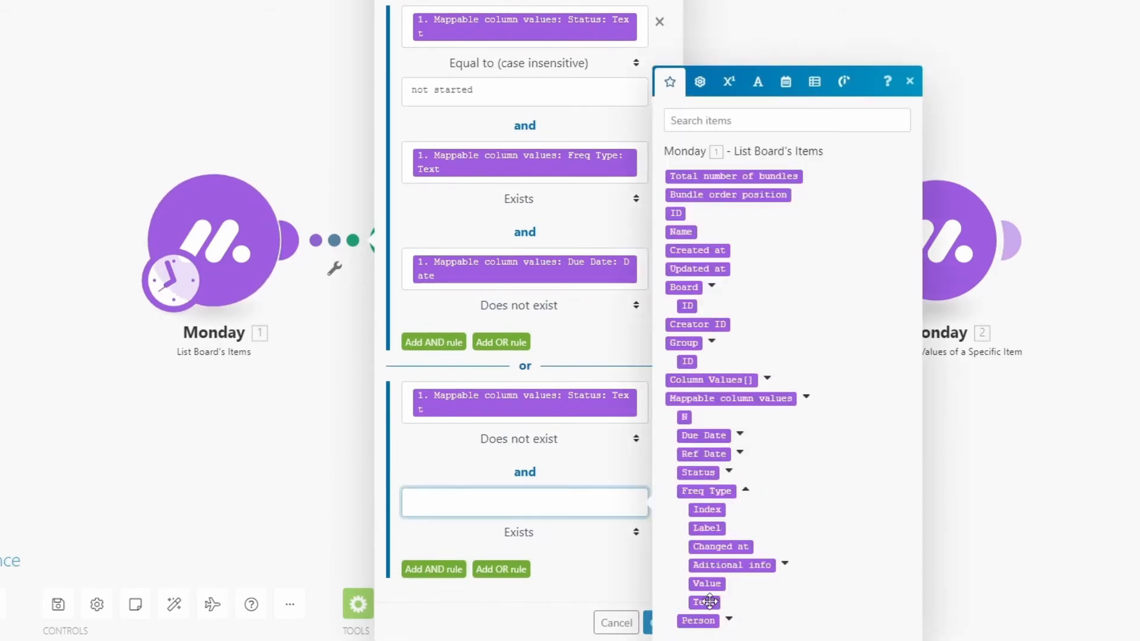
{"action": "left_click", "coordinate": [707, 602]}
Add an AND rule to the missing-status group with the Due Date's Date value set to Does not exist, and save the filter
{"action": "left_click", "coordinate": [434, 571]}
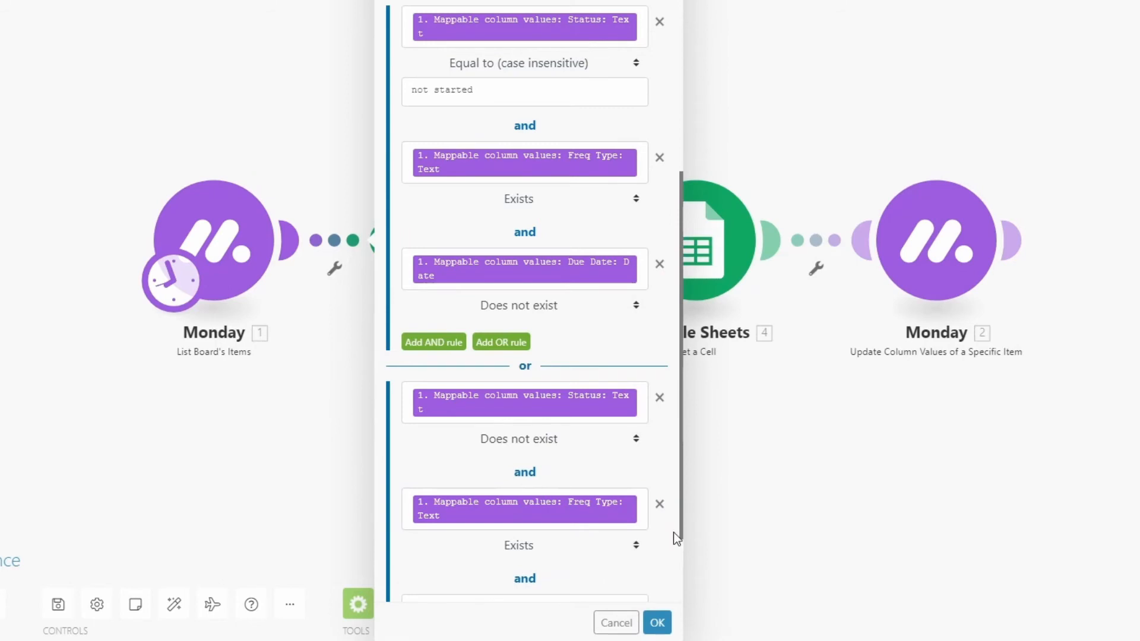
{"action": "left_click_drag", "start_coordinate": [682, 514], "coordinate": [682, 577]}
{"action": "left_click", "coordinate": [622, 513]}
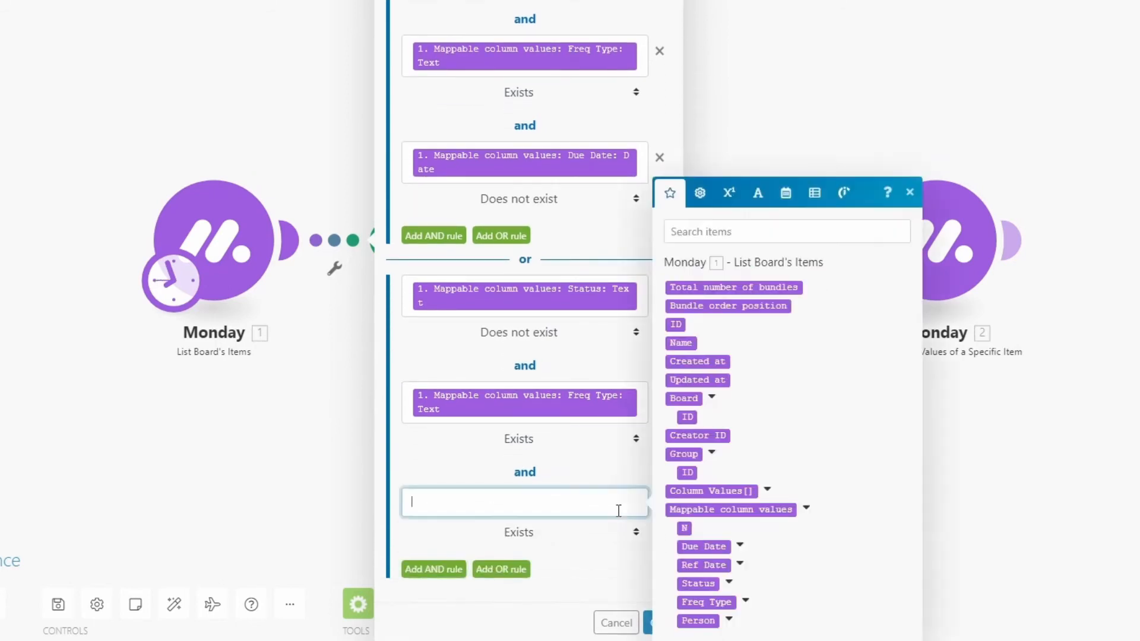
{"action": "left_click", "coordinate": [741, 546]}
{"action": "left_click", "coordinate": [703, 454]}
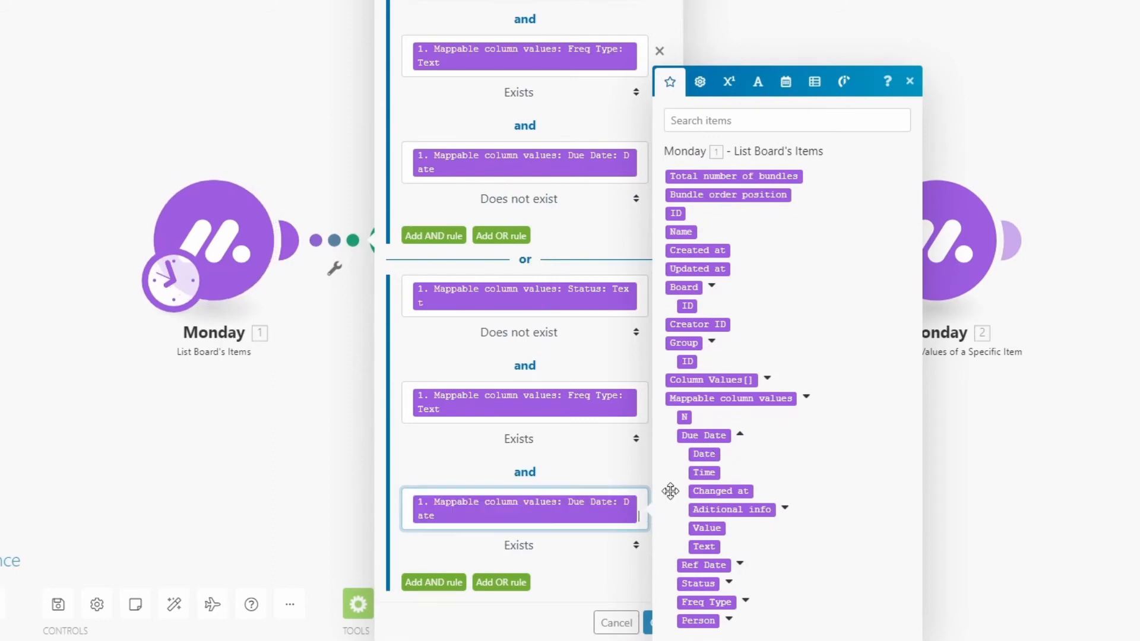
{"action": "left_click", "coordinate": [519, 545]}
{"action": "left_click", "coordinate": [502, 54]}
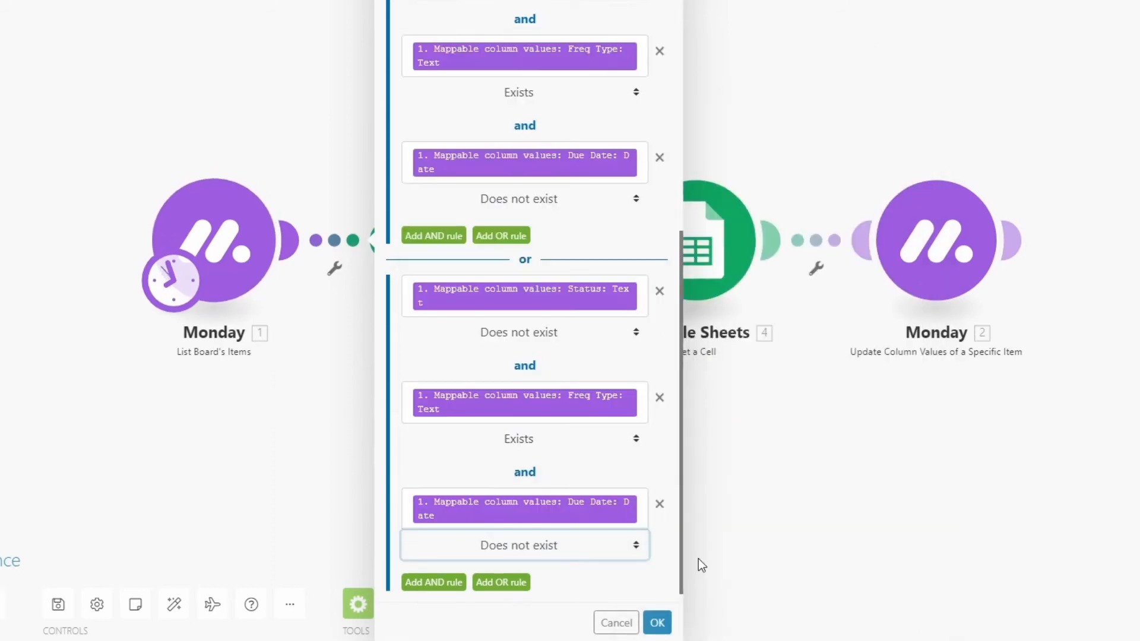
{"action": "left_click", "coordinate": [656, 622]}
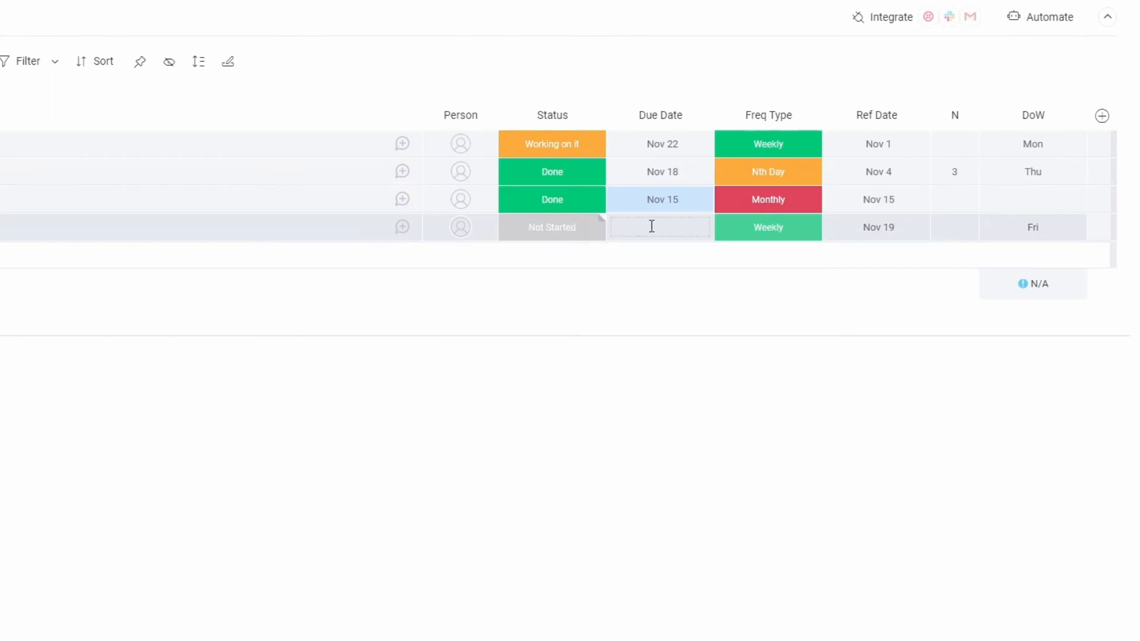
Check the recurring tasks' dates on the Monday board against the system calendar for November and December 2021
{"action": "left_click", "coordinate": [765, 262]}
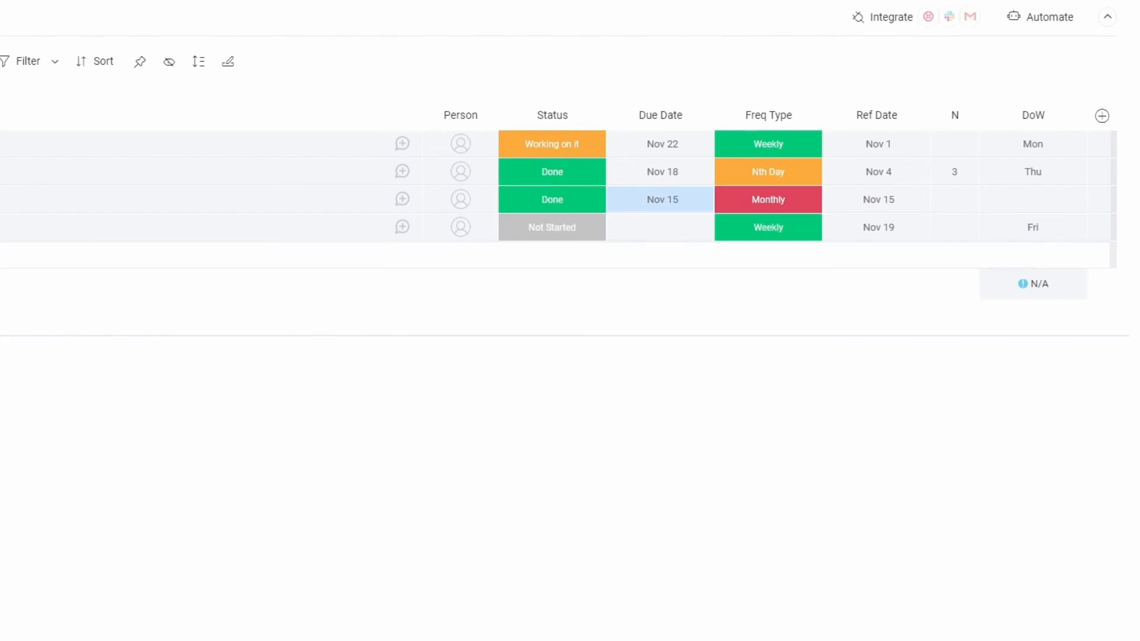
{"action": "left_click", "coordinate": [1053, 600]}
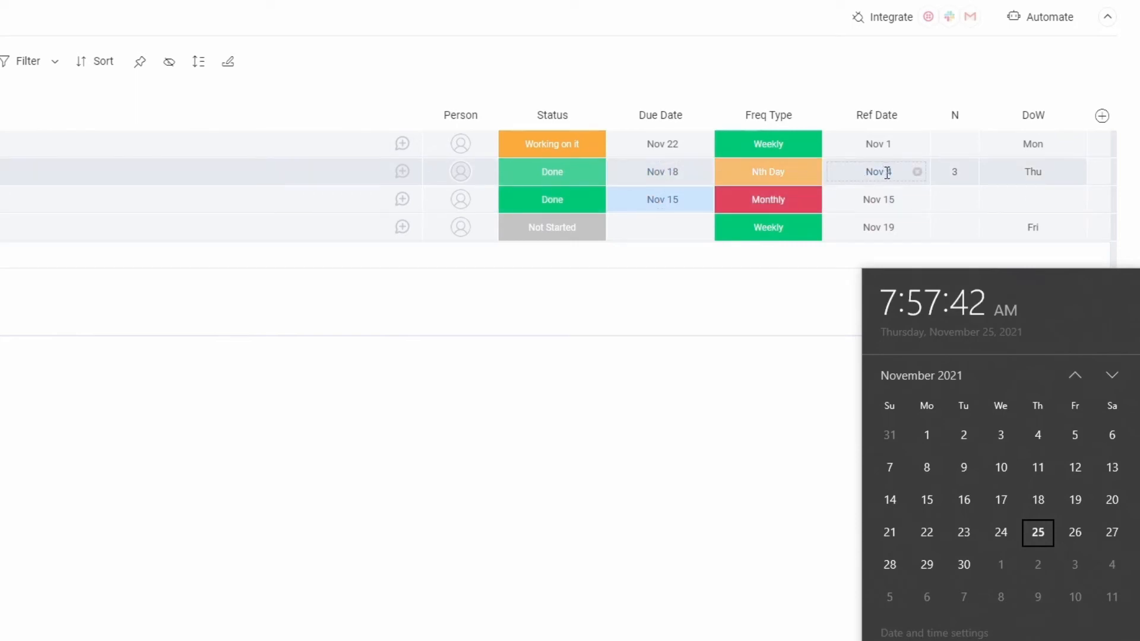
{"action": "left_click", "coordinate": [1112, 377]}
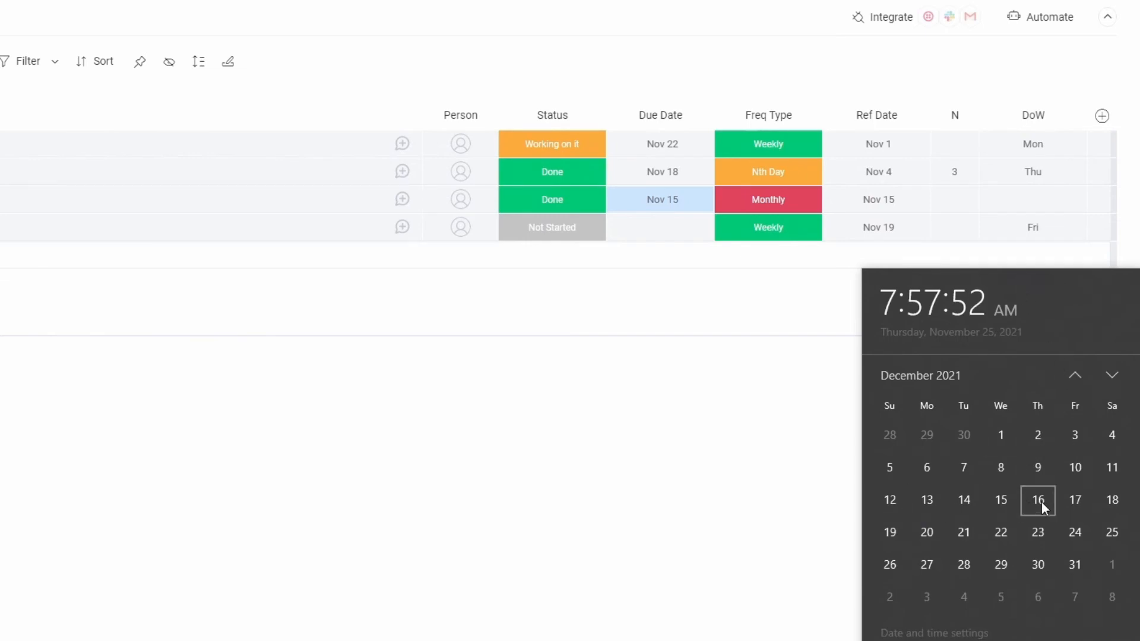
{"action": "left_click", "coordinate": [525, 297]}
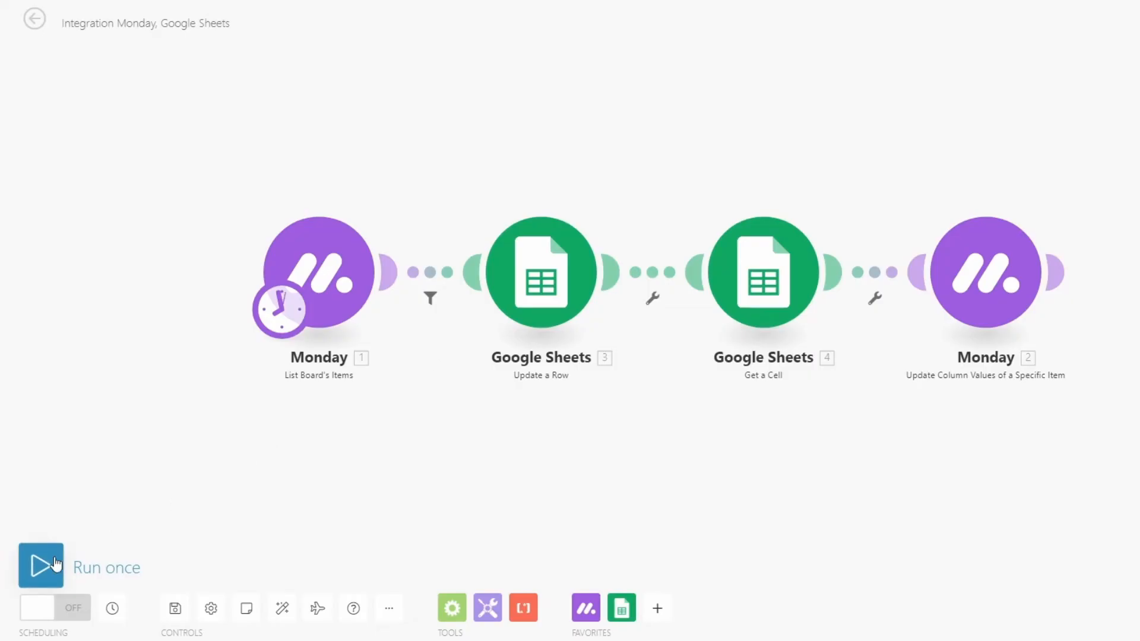
Run the Integromat scenario once to process the recurring tasks
{"action": "left_click", "coordinate": [41, 565]}
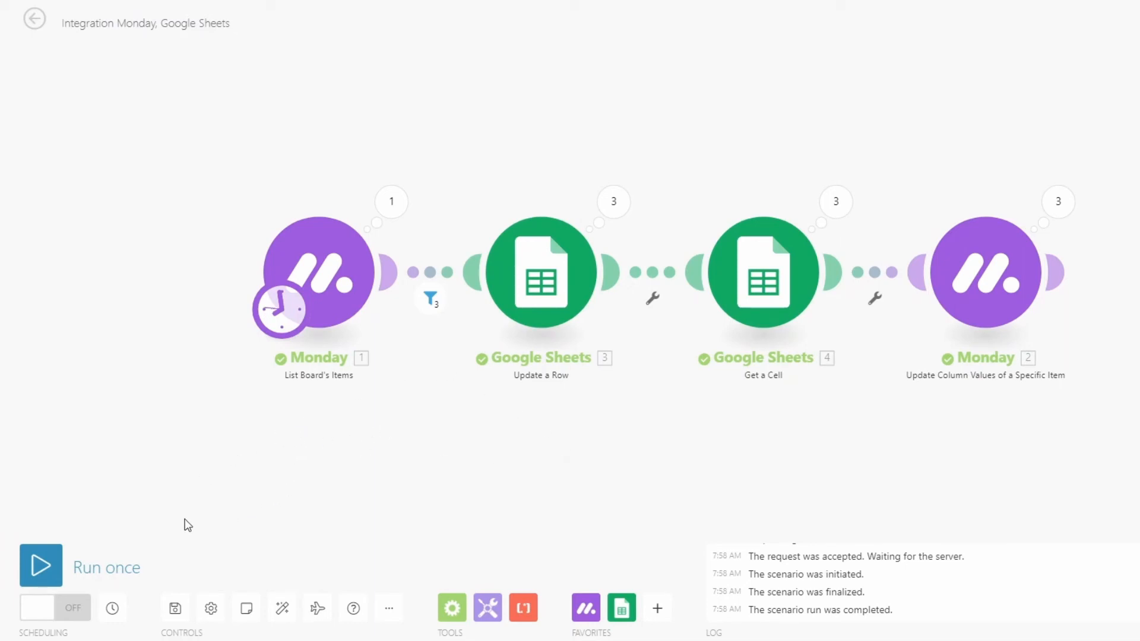
Schedule the scenario by days of the week for Sunday at 12:00 PM, and switch its scheduling on
{"action": "left_click", "coordinate": [112, 609]}
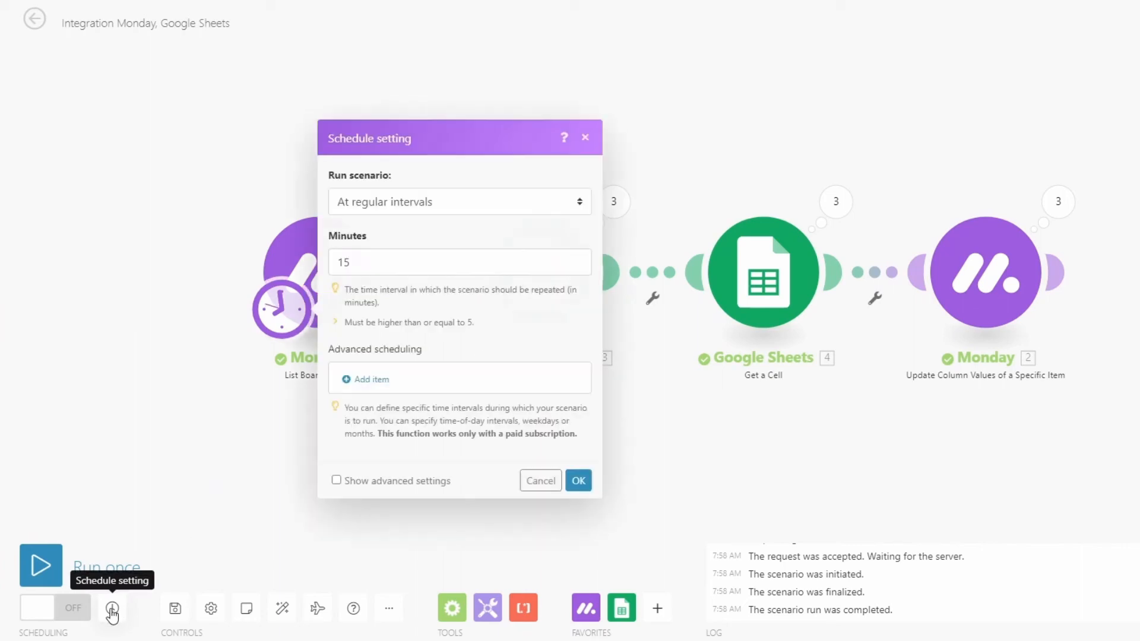
{"action": "left_click", "coordinate": [466, 208]}
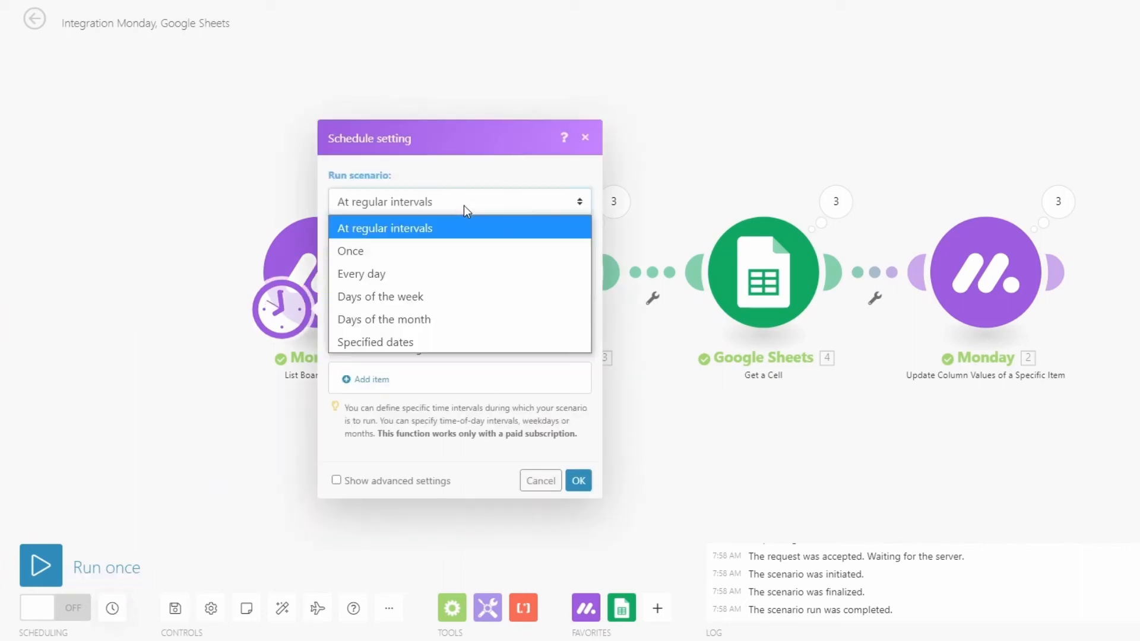
{"action": "left_click", "coordinate": [420, 296]}
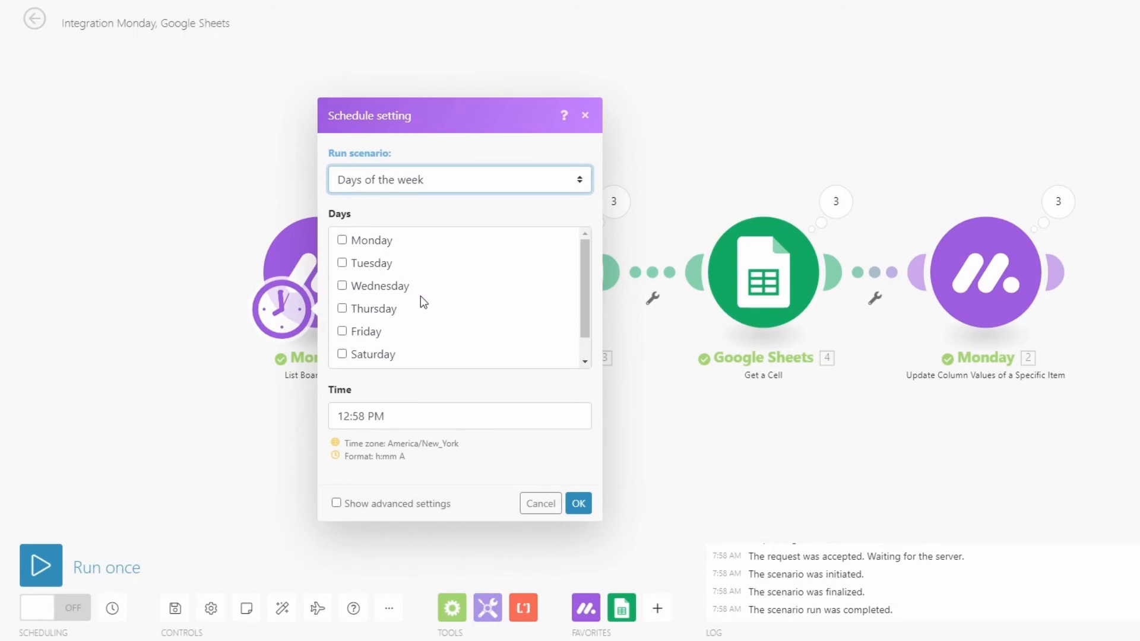
{"action": "scroll", "coordinate": [582, 336], "scroll_direction": "down", "scroll_amount": 1}
{"action": "left_click", "coordinate": [350, 355]}
{"action": "left_click", "coordinate": [402, 414]}
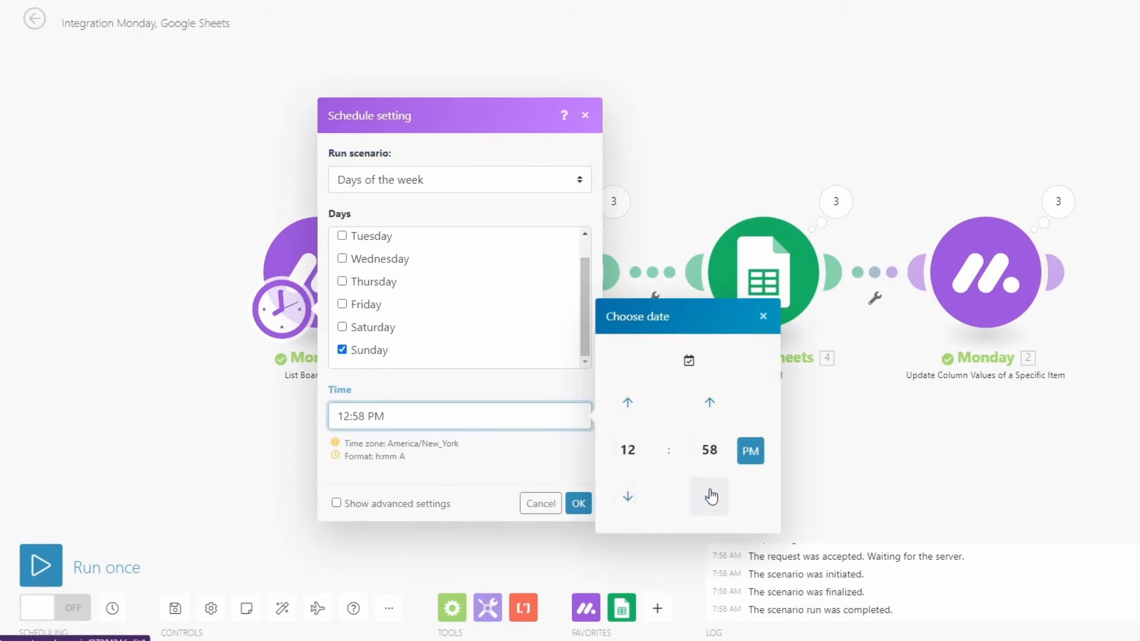
{"action": "left_click", "coordinate": [710, 450]}
{"action": "left_click", "coordinate": [625, 395]}
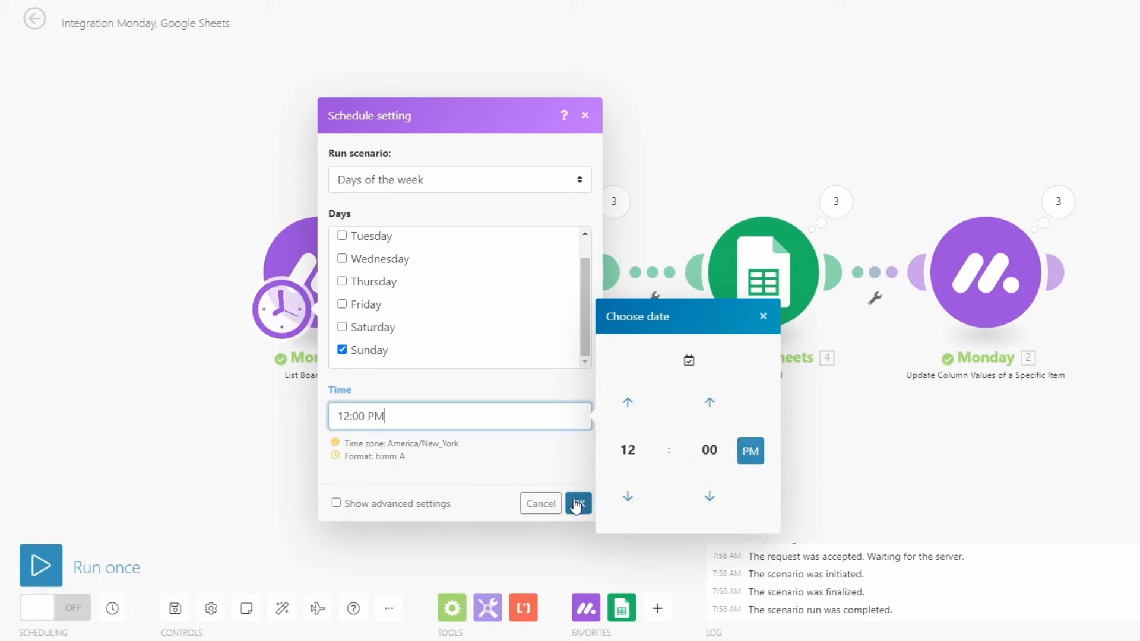
{"action": "left_click", "coordinate": [577, 504]}
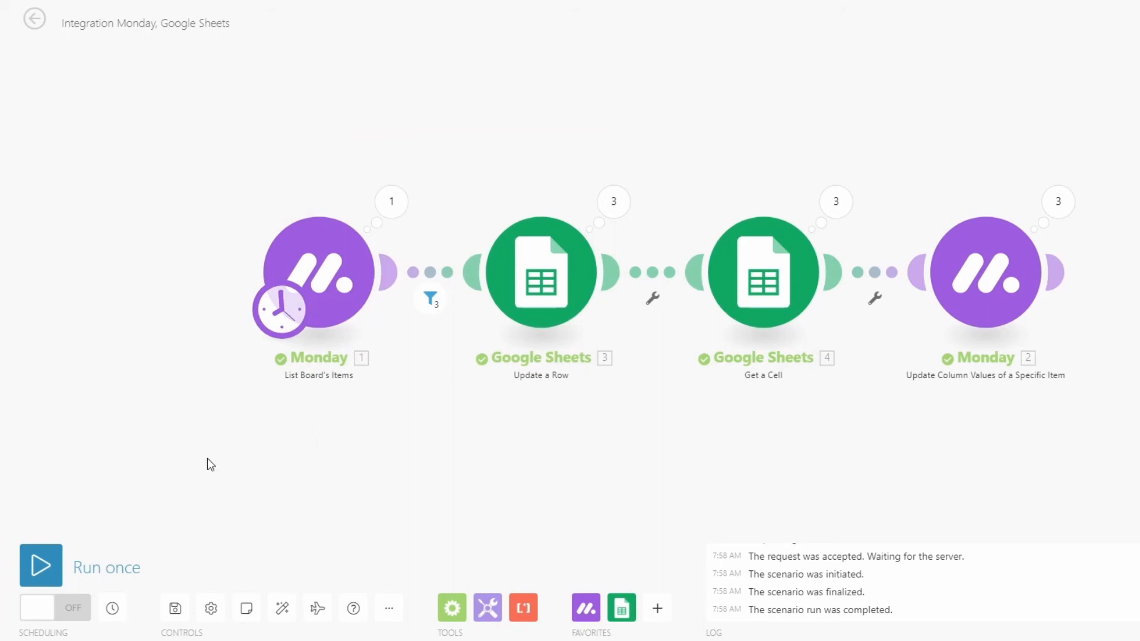
{"action": "left_click", "coordinate": [50, 616]}
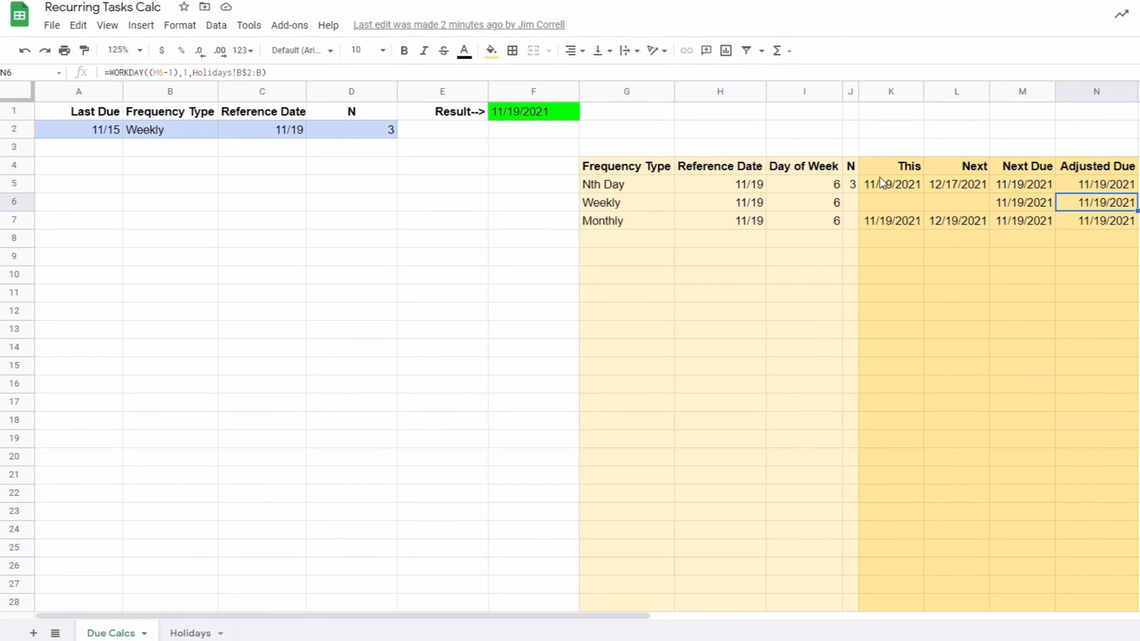
Examine the Nth Day row's This, Next, Next Due and Adjusted Due formulas and the Result cell's formula in the Recurring Tasks Calc sheet
{"action": "left_click", "coordinate": [908, 188]}
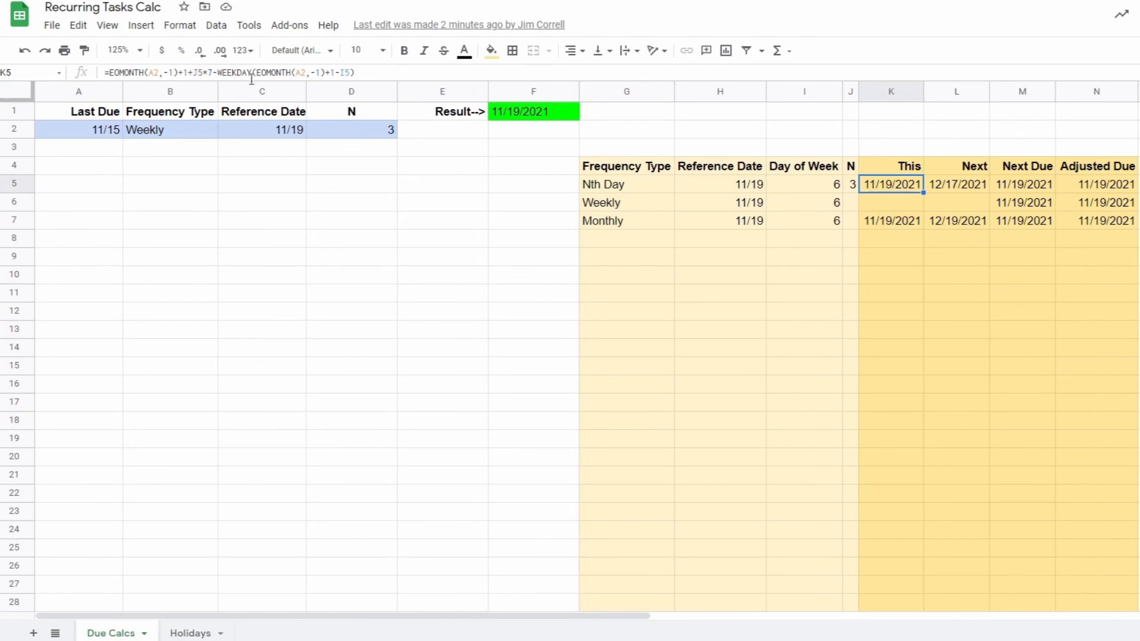
{"action": "left_click", "coordinate": [945, 186]}
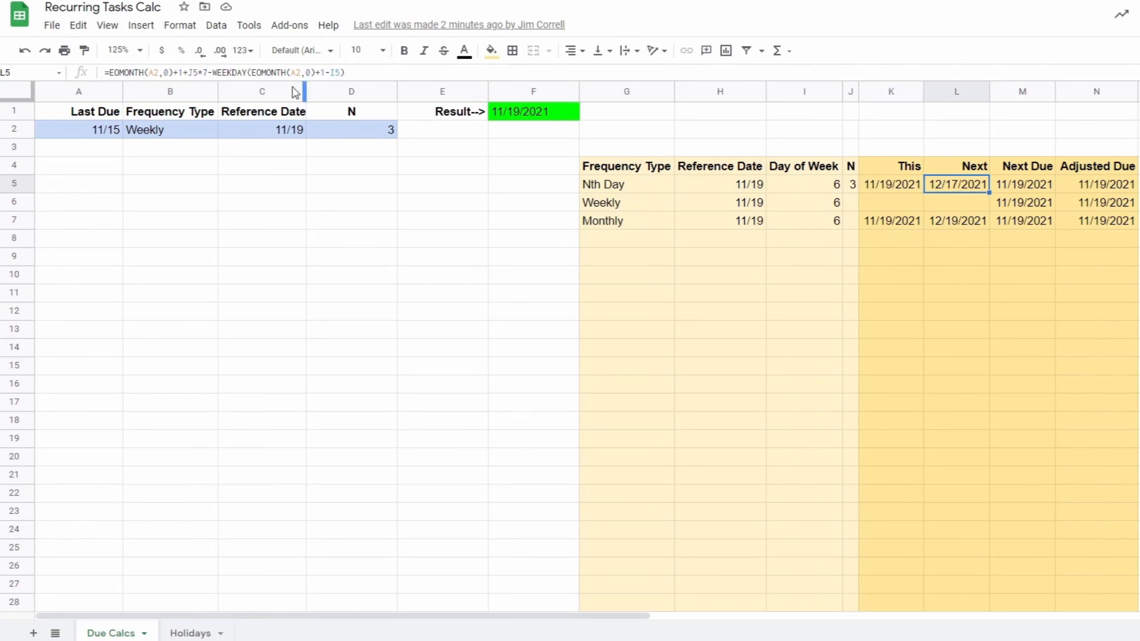
{"action": "left_click", "coordinate": [1022, 185]}
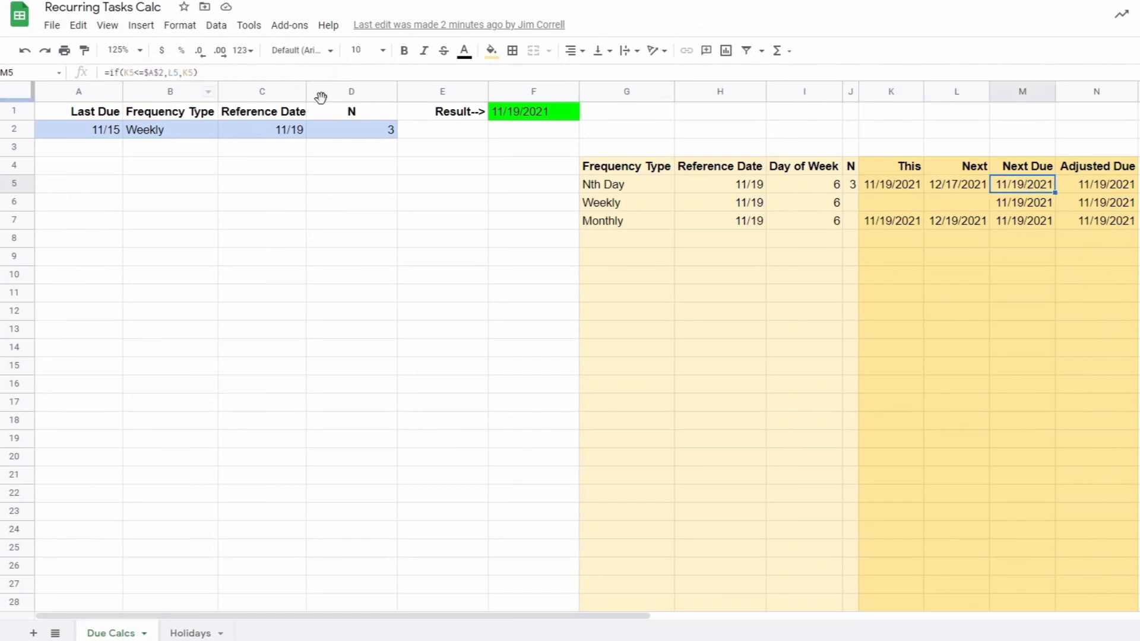
{"action": "left_click", "coordinate": [1120, 190]}
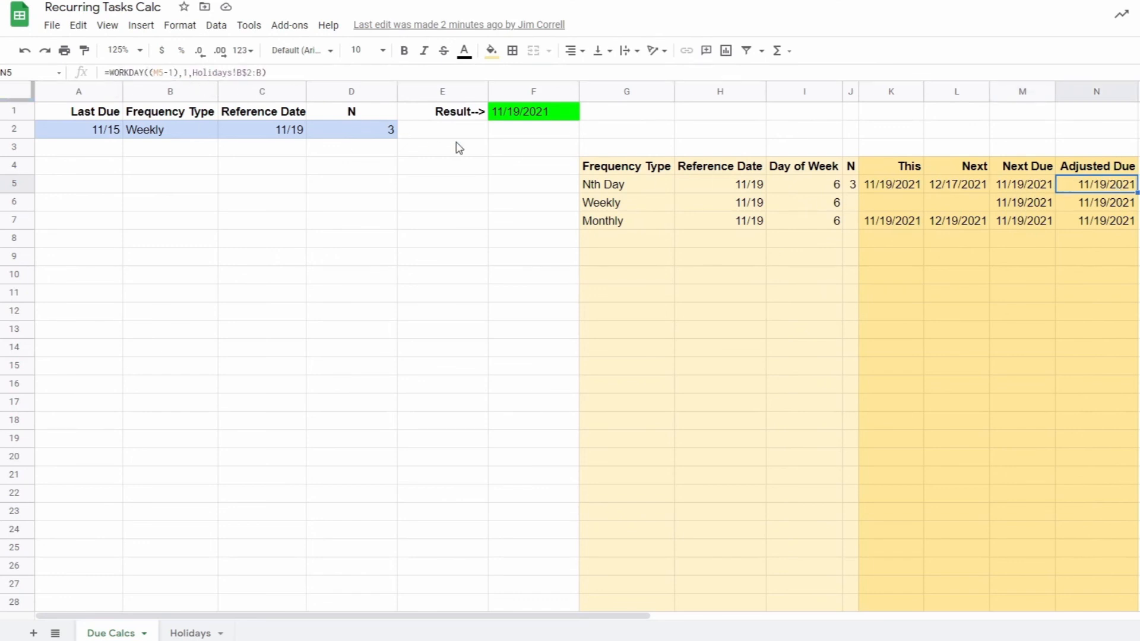
{"action": "left_click", "coordinate": [565, 117]}
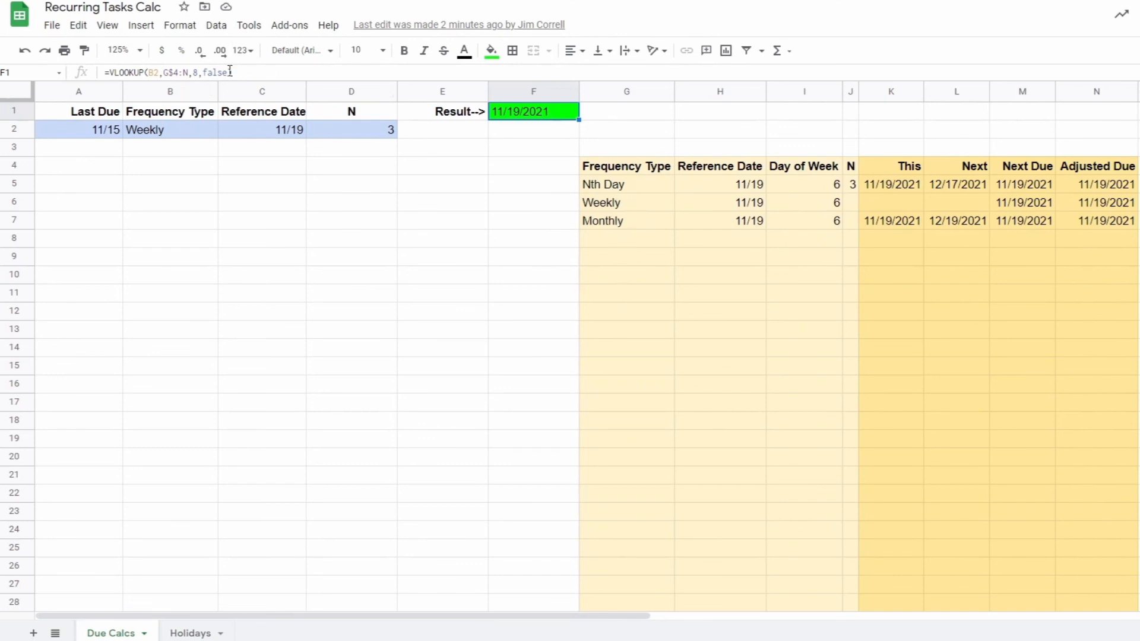
{"action": "left_click", "coordinate": [381, 193]}
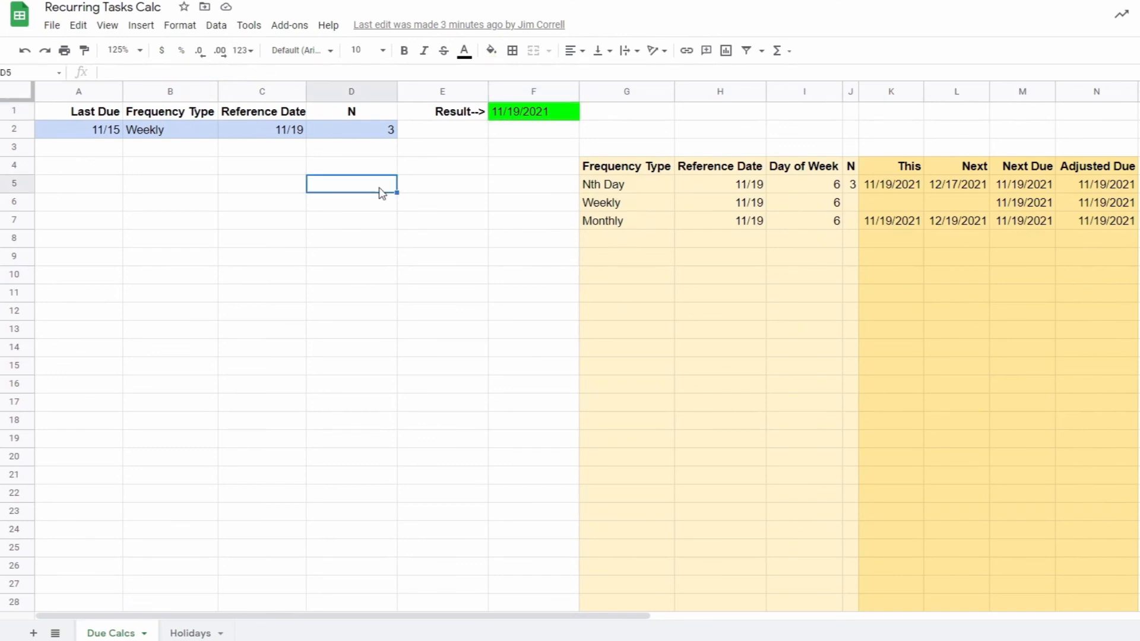